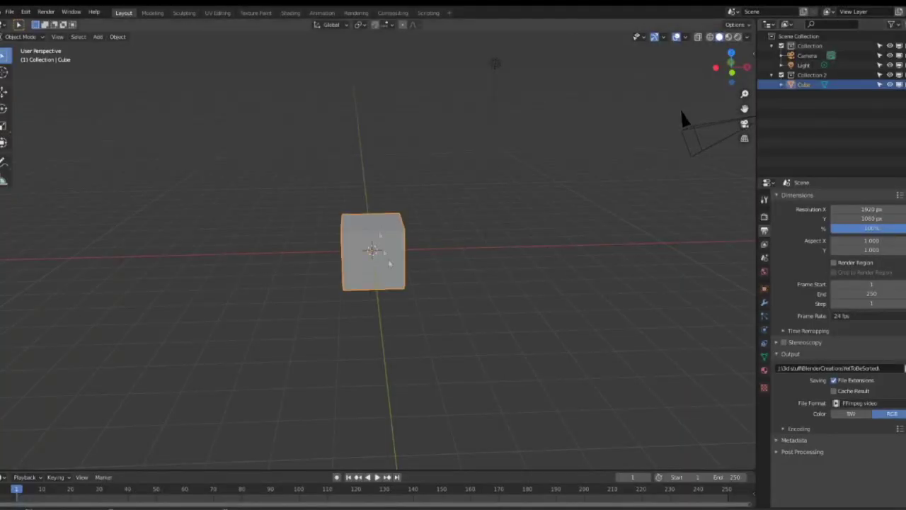
Bevel the cube's long edges on one side with several segments to round them into a curved profile.
{"action": "middle_click_drag", "start_coordinate": [390, 263], "coordinate": [399, 262]}
{"action": "key", "text": "Tab"}
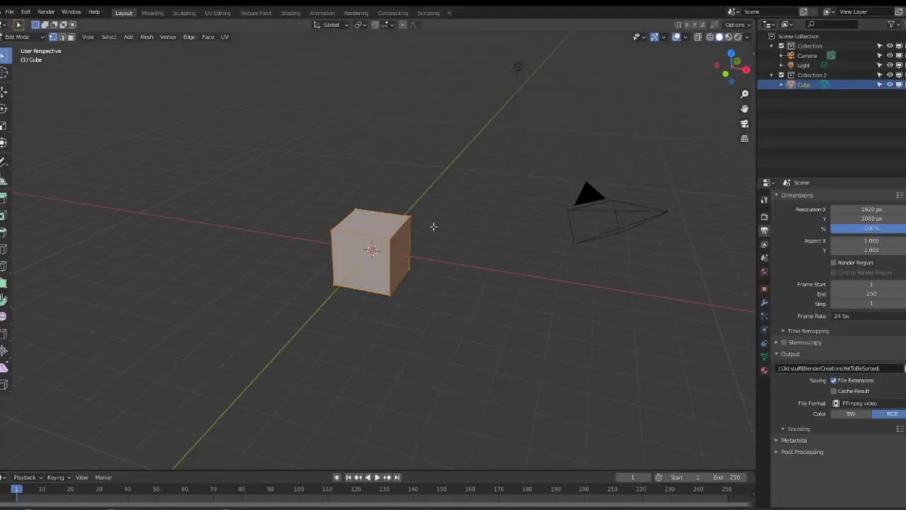
{"action": "left_click", "coordinate": [412, 217]}
{"action": "key", "text": "alt+z"}
{"action": "key", "text": "KP_1"}
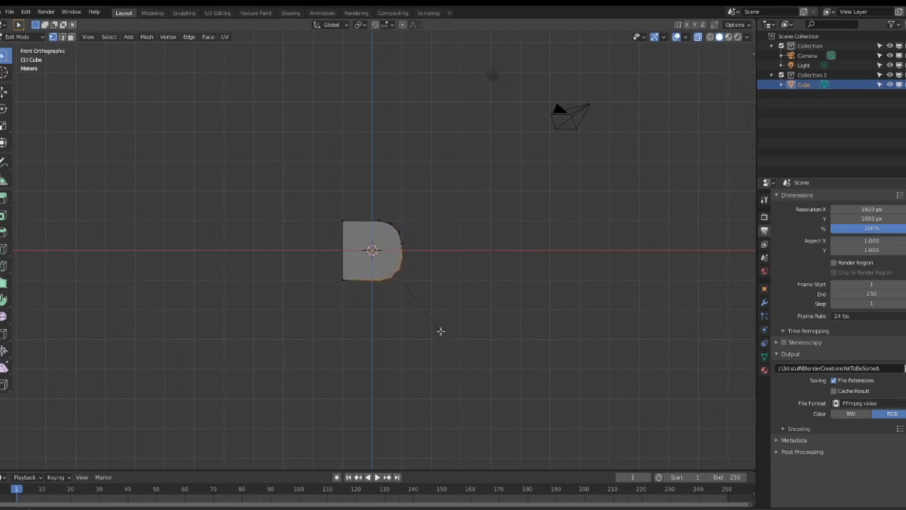
{"action": "middle_click_drag", "start_coordinate": [519, 173], "coordinate": [421, 221]}
Stretch the whole rounded mesh along the Y axis into a long, slender hammer handle.
{"action": "key", "text": "a"}
{"action": "key", "text": "s"}
{"action": "key", "text": "y"}
{"action": "left_click", "coordinate": [588, 298]}
{"action": "scroll", "coordinate": [588, 297], "scroll_direction": "down", "scroll_amount": 5}
{"action": "key", "text": "s"}
{"action": "key", "text": "y"}
{"action": "left_click", "coordinate": [289, 265]}
{"action": "middle_click_drag", "start_coordinate": [368, 257], "coordinate": [460, 254]}
{"action": "key", "text": "s"}
{"action": "key", "text": "y"}
{"action": "left_click", "coordinate": [431, 264]}
{"action": "left_click", "coordinate": [433, 264]}
{"action": "middle_click_drag", "start_coordinate": [220, 273], "coordinate": [409, 358]}
{"action": "left_click_drag", "start_coordinate": [337, 327], "coordinate": [514, 463]}
{"action": "left_click", "coordinate": [460, 347]}
{"action": "left_click", "coordinate": [71, 37]}
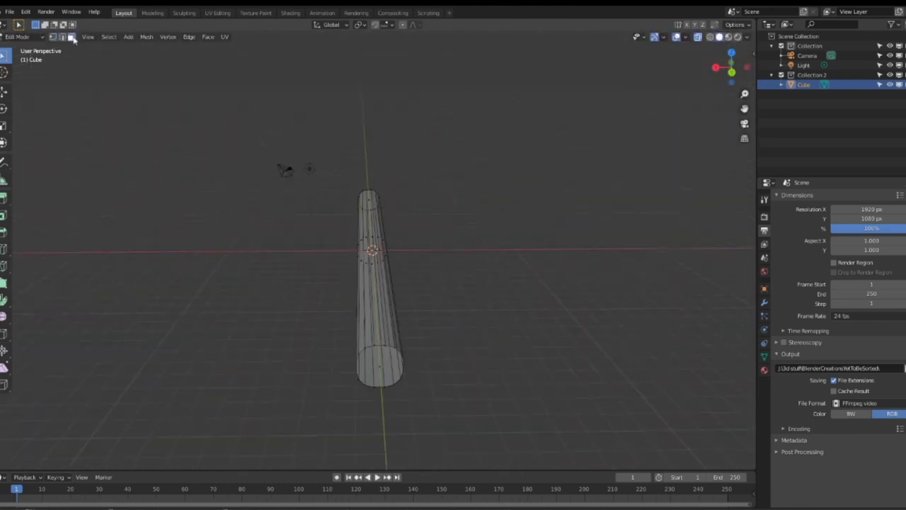
{"action": "left_click", "coordinate": [382, 367]}
{"action": "middle_click_drag", "start_coordinate": [383, 367], "coordinate": [512, 374]}
{"action": "key", "text": "e"}
{"action": "key", "text": "s"}
{"action": "right_click", "coordinate": [610, 394]}
Add a separate cube object and move it along Y to the end of the handle.
{"action": "middle_click_drag", "start_coordinate": [381, 288], "coordinate": [453, 290]}
{"action": "left_click", "coordinate": [28, 38]}
{"action": "left_click", "coordinate": [24, 48]}
{"action": "left_click", "coordinate": [98, 37]}
{"action": "left_click", "coordinate": [197, 55]}
{"action": "key", "text": "g"}
{"action": "key", "text": "x"}
{"action": "key", "text": "y"}
{"action": "left_click", "coordinate": [105, 398]}
Scale the new cube and stretch it along the X axis into a wide block for the hammer head.
{"action": "middle_click_drag", "start_coordinate": [566, 382], "coordinate": [521, 359]}
{"action": "key", "text": "s"}
{"action": "left_click", "coordinate": [513, 412]}
{"action": "middle_click_drag", "start_coordinate": [513, 411], "coordinate": [431, 429]}
{"action": "key", "text": "s"}
{"action": "key", "text": "x"}
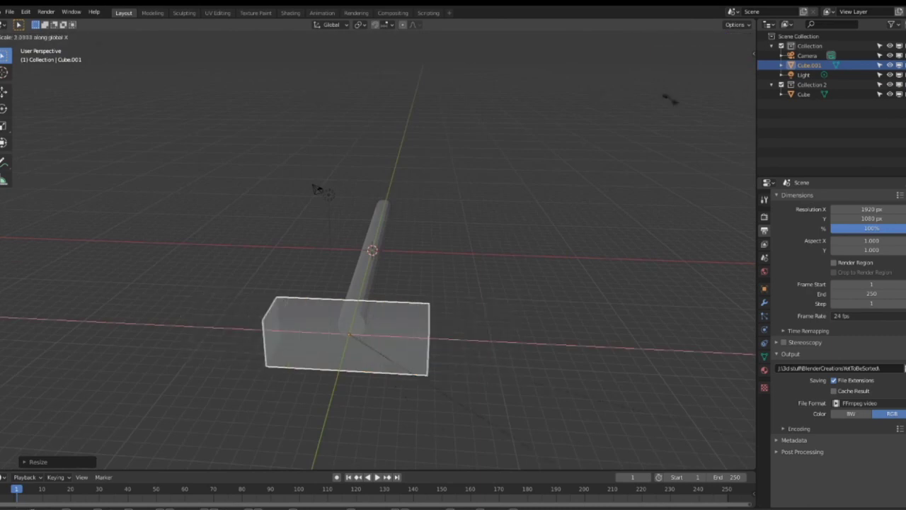
{"action": "left_click", "coordinate": [562, 453]}
Slide vertices at one end of the head block to taper it into a wedge.
{"action": "middle_click_drag", "start_coordinate": [509, 212], "coordinate": [425, 231]}
{"action": "key", "text": "Tab"}
{"action": "left_click", "coordinate": [53, 39]}
{"action": "left_click", "coordinate": [73, 58]}
{"action": "key", "text": "g"}
{"action": "key", "text": "g"}
{"action": "left_click", "coordinate": [236, 368]}
{"action": "middle_click_drag", "start_coordinate": [239, 340], "coordinate": [352, 118]}
Reposition the hammer head along X over the handle and adjust its overall scale.
{"action": "key", "text": "Tab"}
{"action": "key", "text": "g"}
{"action": "key", "text": "x"}
{"action": "left_click", "coordinate": [354, 175]}
{"action": "key", "text": "s"}
{"action": "left_click", "coordinate": [522, 114]}
Move the hammer head along Y so that it meets the end of the handle.
{"action": "key", "text": "g"}
{"action": "key", "text": "y"}
{"action": "middle_click_drag", "start_coordinate": [520, 126], "coordinate": [394, 267]}
{"action": "left_click", "coordinate": [370, 229]}
{"action": "key", "text": "g"}
{"action": "key", "text": "y"}
{"action": "left_click", "coordinate": [394, 267]}
Add a Boolean modifier to the handle with the hammer head Cube.001 as its object.
{"action": "left_click", "coordinate": [432, 242]}
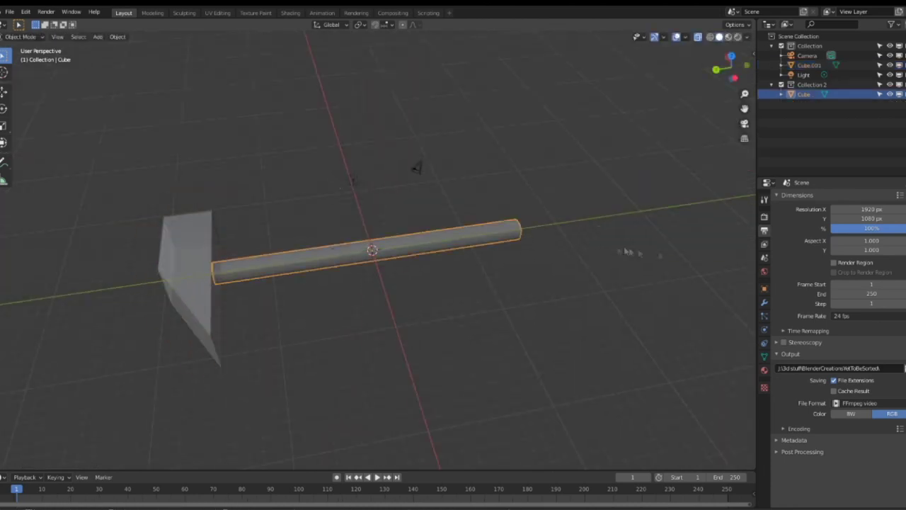
{"action": "left_click", "coordinate": [764, 302]}
{"action": "left_click", "coordinate": [800, 198]}
{"action": "left_click", "coordinate": [715, 244]}
{"action": "left_click", "coordinate": [860, 241]}
{"action": "left_click", "coordinate": [821, 255]}
{"action": "middle_click_drag", "start_coordinate": [464, 266], "coordinate": [397, 288]}
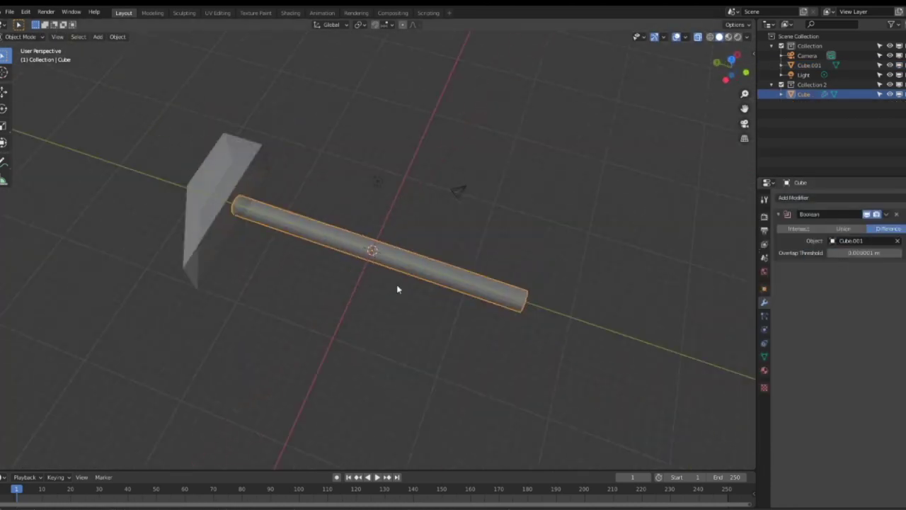
Move the hammer head object Cube.001 into Collection 2 beside the handle, and select the handle.
{"action": "left_click", "coordinate": [890, 94]}
{"action": "left_click", "coordinate": [890, 94]}
{"action": "left_click", "coordinate": [890, 66]}
{"action": "left_click", "coordinate": [890, 65]}
{"action": "left_click_drag", "start_coordinate": [812, 66], "coordinate": [811, 84]}
{"action": "left_click", "coordinate": [804, 85]}
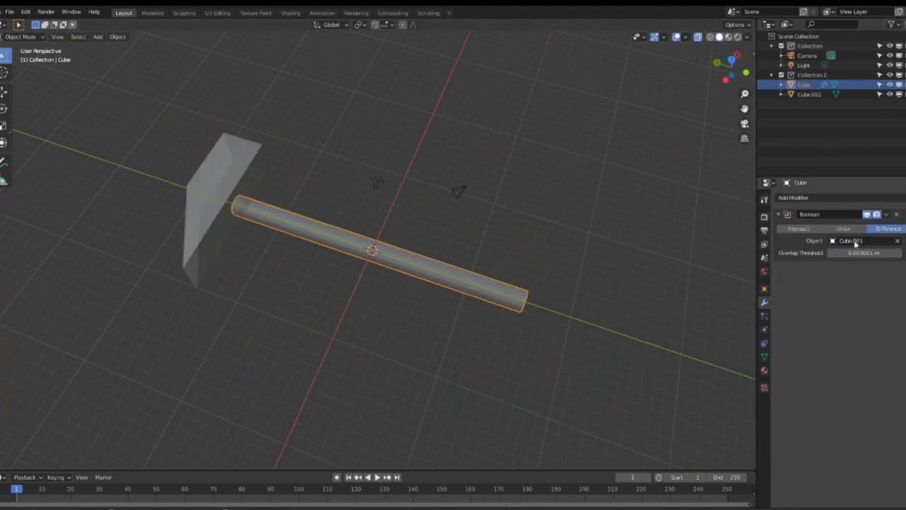
Change the handle's Boolean operation to Union and apply the modifier to merge it with the head.
{"action": "left_click", "coordinate": [844, 229]}
{"action": "left_click", "coordinate": [891, 85]}
{"action": "left_click", "coordinate": [891, 85]}
{"action": "left_click", "coordinate": [892, 95]}
{"action": "left_click", "coordinate": [892, 95]}
{"action": "left_click", "coordinate": [886, 214]}
{"action": "left_click", "coordinate": [871, 224]}
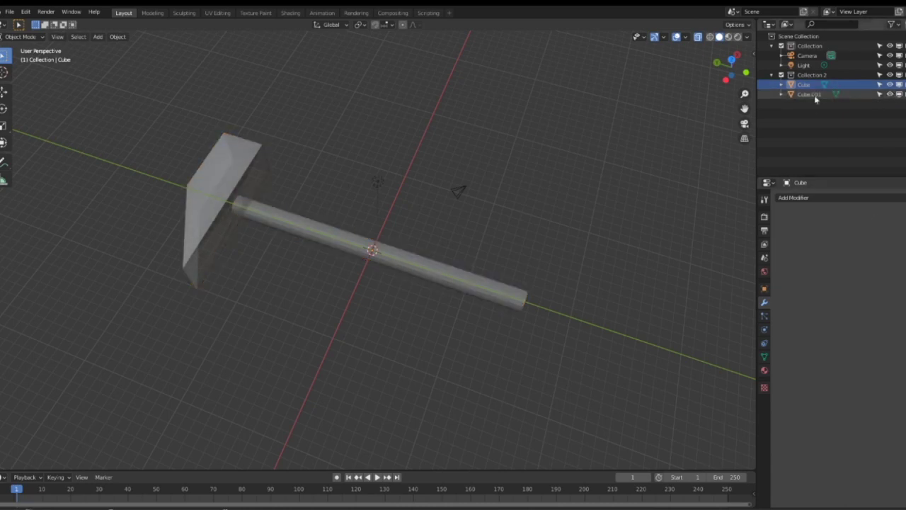
{"action": "key", "text": "ctrl+z"}
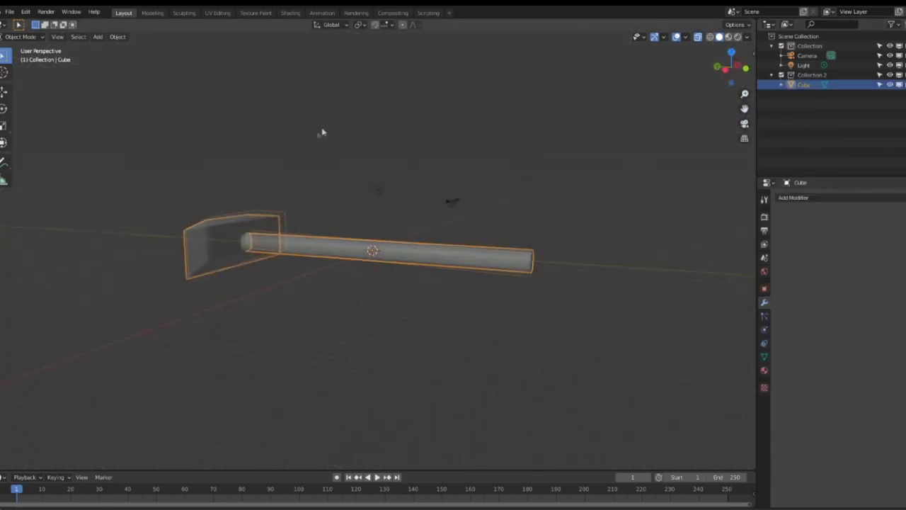
Return to Object Mode and add a UV sphere at the 3D cursor.
{"action": "middle_click_drag", "start_coordinate": [323, 135], "coordinate": [650, 260]}
{"action": "key", "text": "Tab"}
{"action": "key", "text": "Tab"}
{"action": "middle_click_drag", "start_coordinate": [453, 262], "coordinate": [283, 327]}
{"action": "key", "text": "Tab"}
{"action": "left_click", "coordinate": [33, 37]}
{"action": "left_click", "coordinate": [28, 47]}
{"action": "left_click", "coordinate": [97, 37]}
{"action": "left_click", "coordinate": [185, 57]}
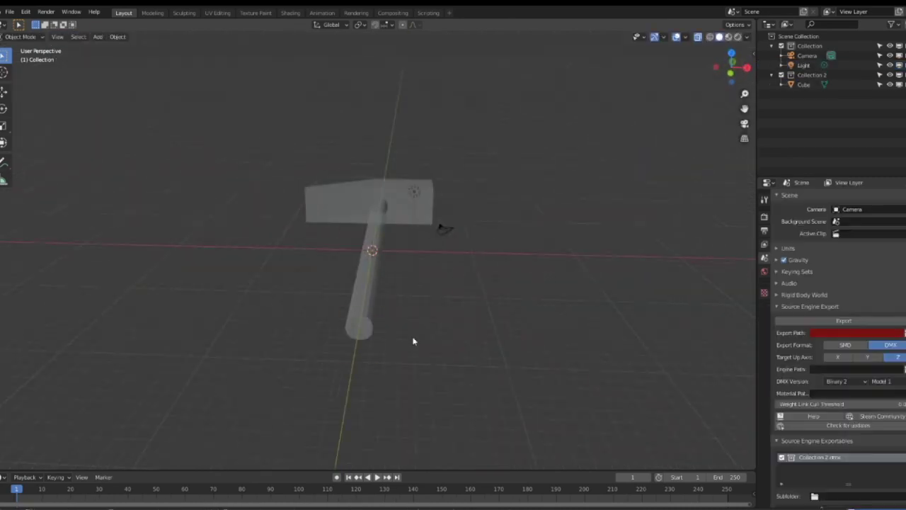
{"action": "left_click", "coordinate": [97, 36]}
{"action": "mouse_move", "coordinate": [131, 46]}
{"action": "left_click", "coordinate": [195, 84]}
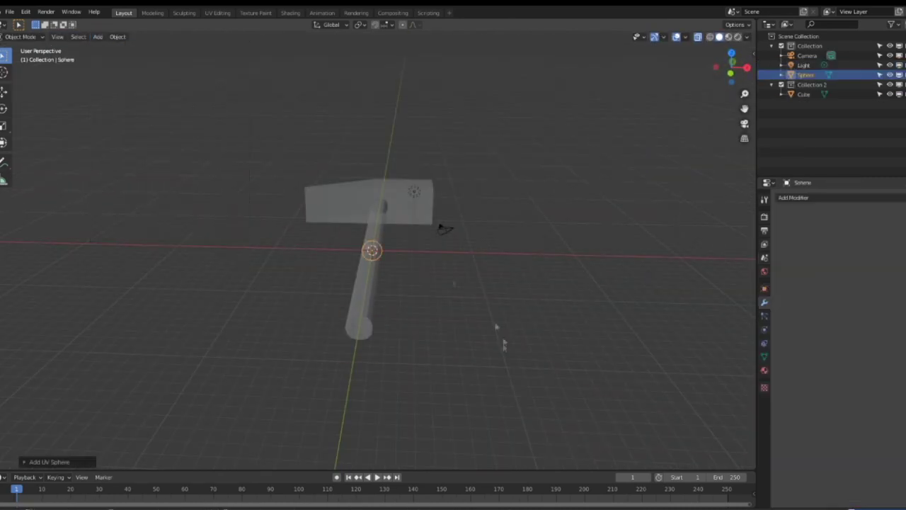
Rotate the sphere 90° around the X axis so that its poles line up with the handle.
{"action": "key", "text": "r"}
{"action": "key", "text": "x"}
{"action": "key", "text": "9"}
{"action": "key", "text": "0"}
{"action": "key", "text": "Return"}
Pull the sphere's outer pole vertex away from the handle with proportional editing to form a tapered tip.
{"action": "scroll", "coordinate": [450, 385], "scroll_direction": "up", "scroll_amount": 5}
{"action": "scroll", "coordinate": [448, 385], "scroll_direction": "down", "scroll_amount": 2}
{"action": "middle_click_drag", "start_coordinate": [448, 385], "coordinate": [404, 251], "text": "shift"}
{"action": "key", "text": "Tab"}
{"action": "left_click", "coordinate": [92, 227]}
{"action": "left_click", "coordinate": [402, 25]}
{"action": "key", "text": "g"}
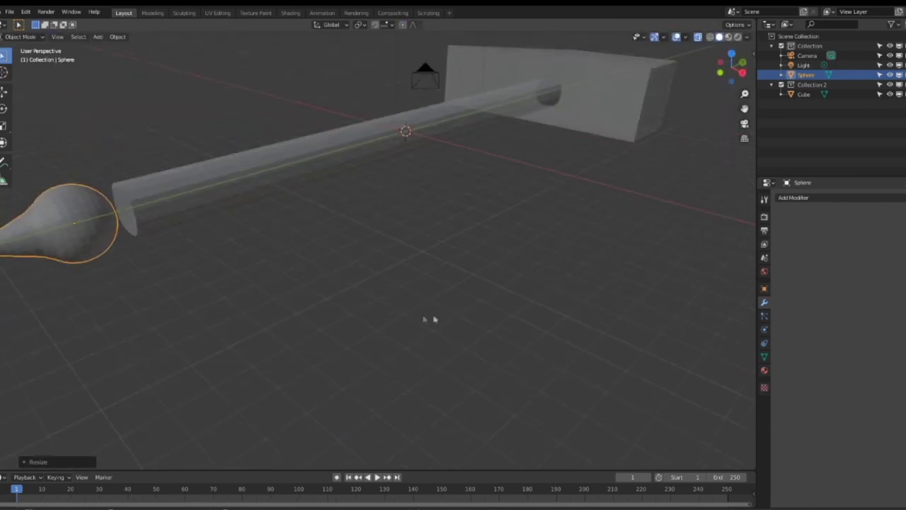
Push the sphere's handle-facing pole inward along Y with proportional editing to flatten that side.
{"action": "key", "text": "Tab"}
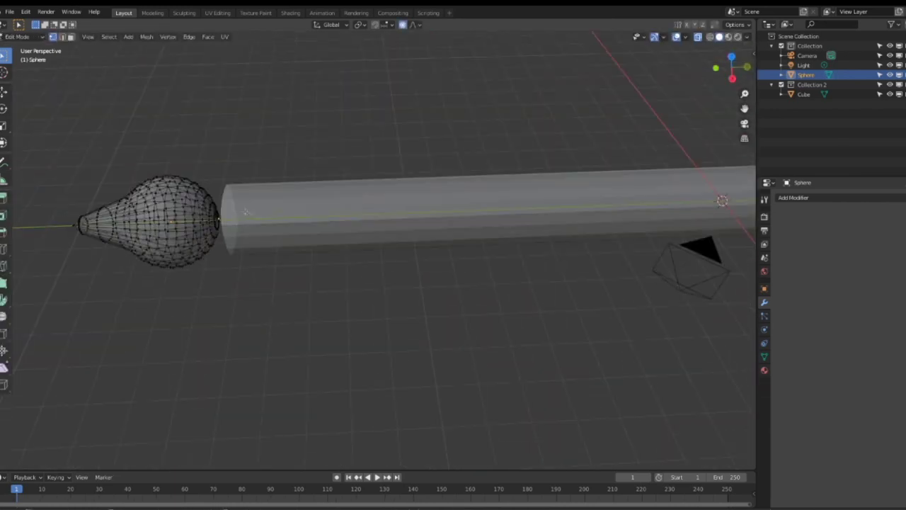
{"action": "key", "text": "g"}
{"action": "key", "text": "y"}
{"action": "left_click", "coordinate": [238, 196]}
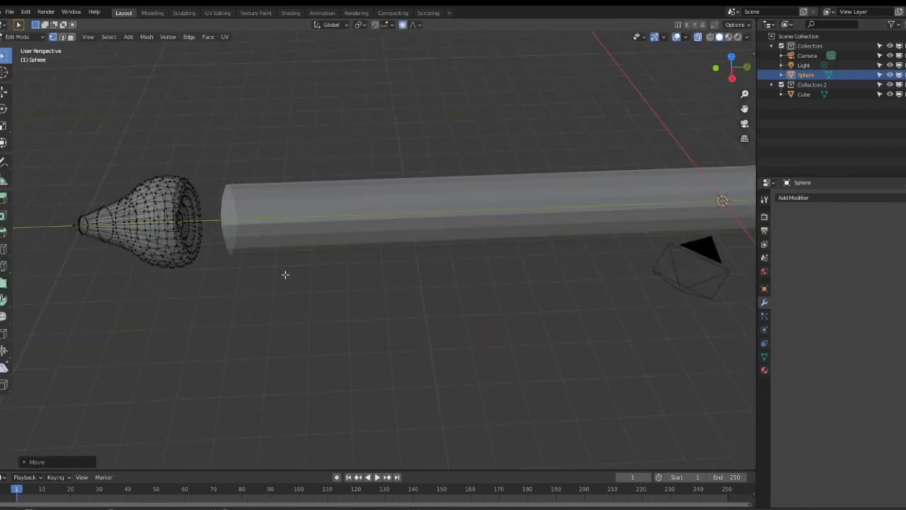
{"action": "key", "text": "Tab"}
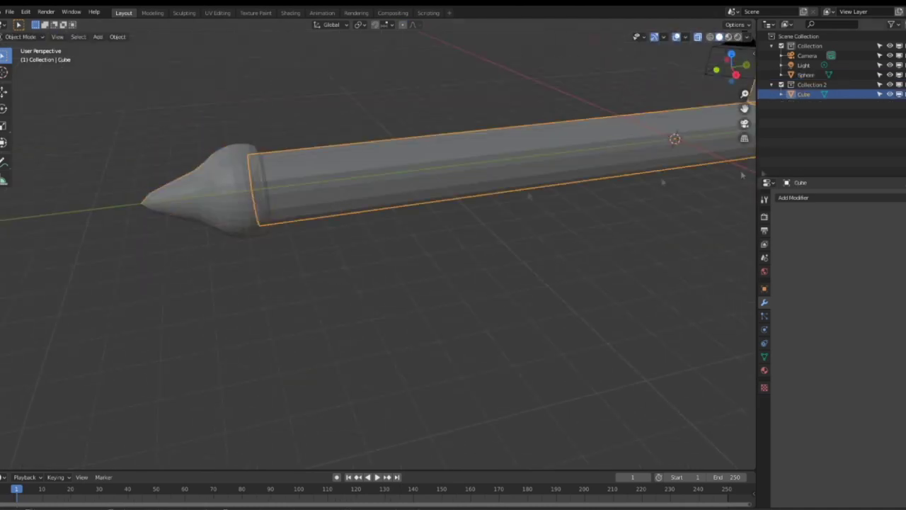
Add a Boolean modifier set to Union to the hammer for merging the pointed tip into the handle.
{"action": "left_click", "coordinate": [792, 197]}
{"action": "left_click", "coordinate": [715, 242]}
{"action": "left_click", "coordinate": [843, 228]}
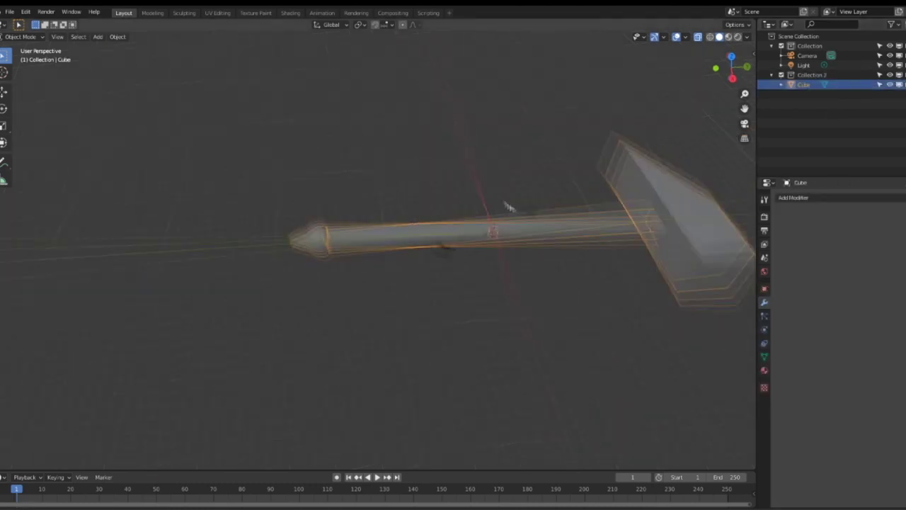
Add a plane at the 3D cursor in the top orthographic view.
{"action": "middle_click_drag", "start_coordinate": [505, 203], "coordinate": [468, 211]}
{"action": "key", "text": "KP_7"}
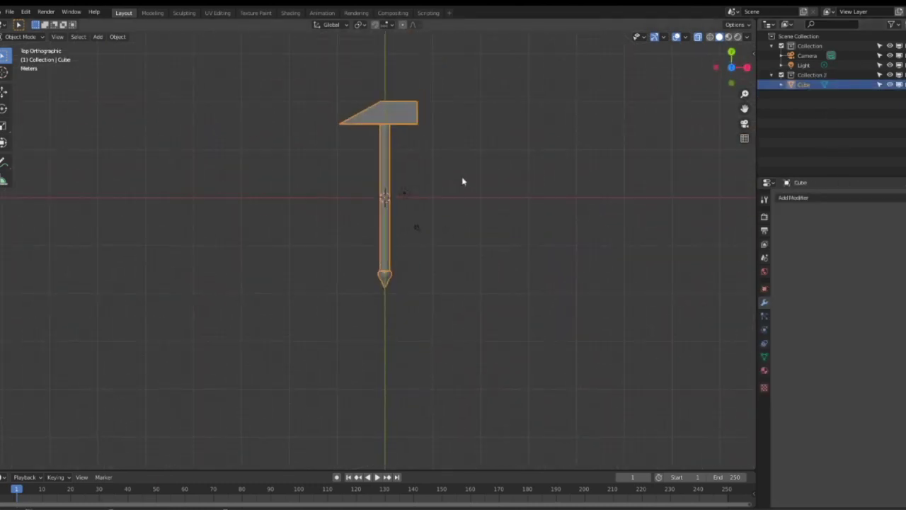
{"action": "scroll", "coordinate": [463, 179], "scroll_direction": "up", "scroll_amount": 4}
{"action": "scroll", "coordinate": [463, 179], "scroll_direction": "down", "scroll_amount": 2}
{"action": "left_click", "coordinate": [98, 38]}
{"action": "mouse_move", "coordinate": [109, 47]}
{"action": "left_click", "coordinate": [205, 47]}
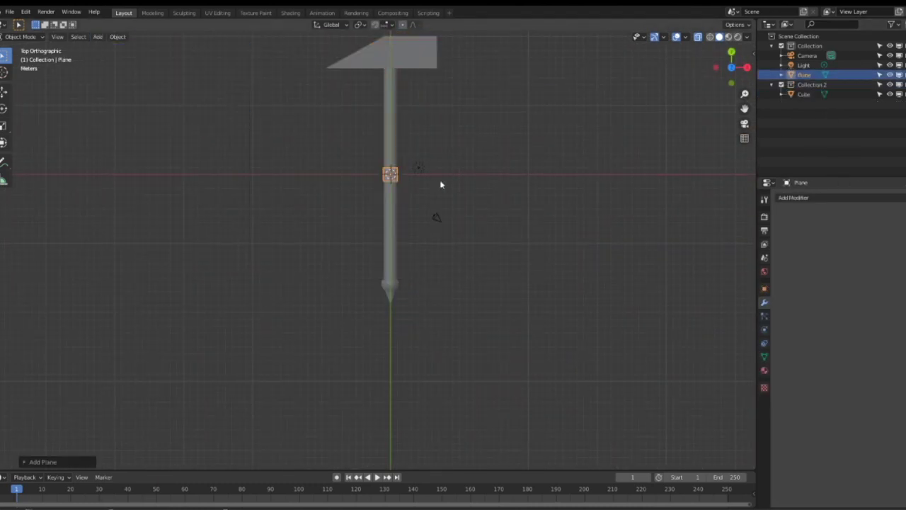
Move the plane's outer edge along Y to the side of the handle near the pointed tip.
{"action": "scroll", "coordinate": [372, 248], "scroll_direction": "up", "scroll_amount": 4}
{"action": "key", "text": "Tab"}
{"action": "left_click_drag", "start_coordinate": [412, 65], "coordinate": [452, 164]}
{"action": "key", "text": "g"}
{"action": "key", "text": "y"}
{"action": "left_click", "coordinate": [456, 357]}
Add a Screw modifier to the plane around the Y axis with a 2.2 m screw offset.
{"action": "left_click", "coordinate": [795, 197]}
{"action": "left_click", "coordinate": [721, 325]}
{"action": "left_click", "coordinate": [865, 268]}
{"action": "left_click", "coordinate": [497, 308]}
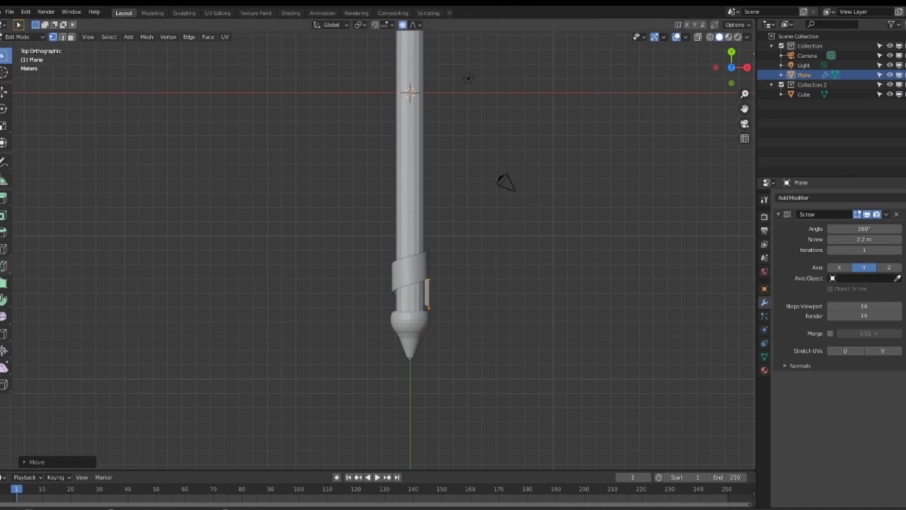
Raise the Screw modifier's iterations to 13 so that the wrap runs up the handle.
{"action": "scroll", "coordinate": [373, 250], "scroll_direction": "down", "scroll_amount": 4}
{"action": "left_click", "coordinate": [899, 250]}
{"action": "left_click", "coordinate": [899, 249]}
{"action": "left_click", "coordinate": [899, 252]}
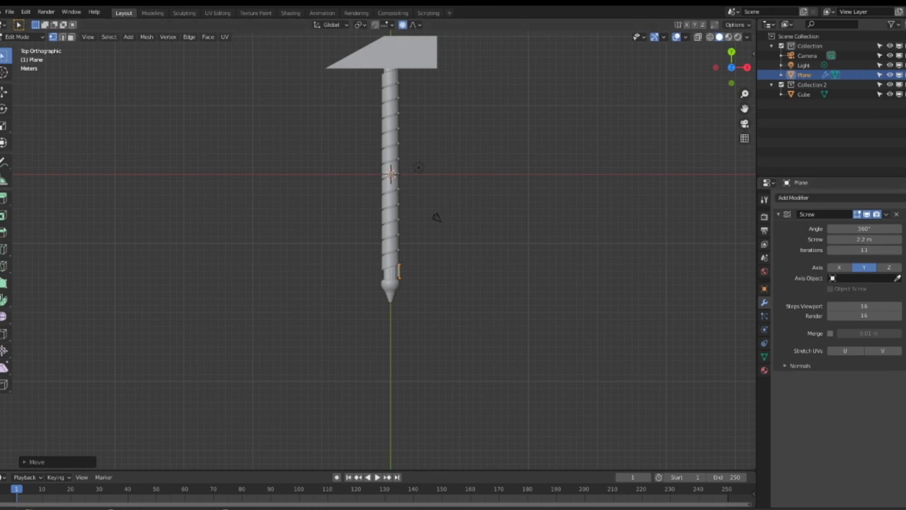
Shift the wrap's profile edge along Y toward the pointed tip of the handle.
{"action": "scroll", "coordinate": [371, 249], "scroll_direction": "up", "scroll_amount": 1}
{"action": "scroll", "coordinate": [425, 241], "scroll_direction": "up", "scroll_amount": 4}
{"action": "middle_click_drag", "start_coordinate": [488, 227], "coordinate": [399, 153]}
{"action": "key", "text": "g"}
{"action": "key", "text": "y"}
{"action": "left_click", "coordinate": [349, 259]}
{"action": "key", "text": "g"}
{"action": "key", "text": "y"}
{"action": "left_click", "coordinate": [332, 259]}
Increase the Screw modifier's iterations to 15 to extend the wrap toward the hammer head.
{"action": "scroll", "coordinate": [376, 231], "scroll_direction": "down", "scroll_amount": 3}
{"action": "middle_click_drag", "start_coordinate": [377, 230], "coordinate": [465, 241]}
{"action": "scroll", "coordinate": [465, 240], "scroll_direction": "down", "scroll_amount": 4}
{"action": "left_click", "coordinate": [898, 250]}
{"action": "left_click", "coordinate": [899, 249]}
Add a Shrinkwrap modifier to the spiral wrap with the hammer object Cube as its target.
{"action": "middle_click_drag", "start_coordinate": [531, 198], "coordinate": [379, 274]}
{"action": "left_click", "coordinate": [796, 197]}
{"action": "left_click", "coordinate": [816, 315]}
{"action": "left_click", "coordinate": [857, 417]}
{"action": "left_click", "coordinate": [842, 313]}
{"action": "middle_click_drag", "start_coordinate": [627, 293], "coordinate": [520, 296]}
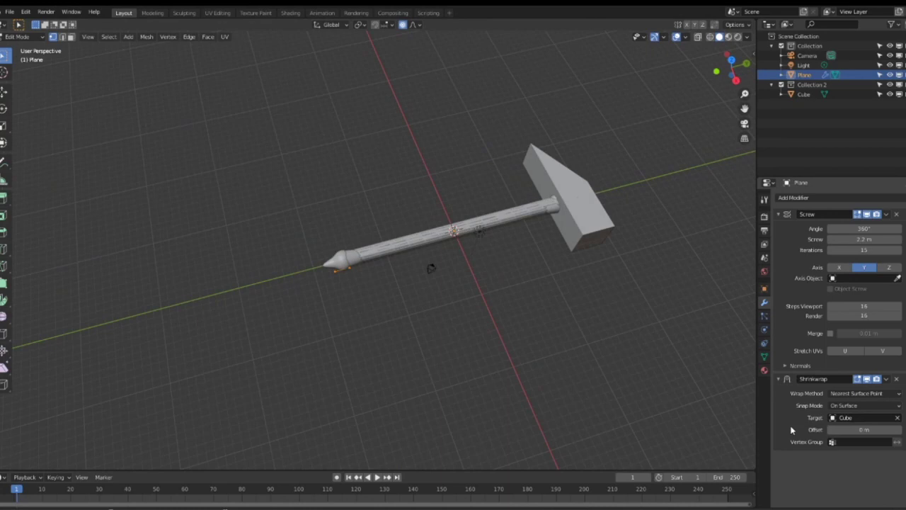
Add a Solidify modifier to the spiral wrap and adjust its thickness.
{"action": "scroll", "coordinate": [570, 240], "scroll_direction": "up", "scroll_amount": 5}
{"action": "middle_click_drag", "start_coordinate": [570, 240], "coordinate": [407, 252], "text": "shift"}
{"action": "scroll", "coordinate": [518, 271], "scroll_direction": "down", "scroll_amount": 1}
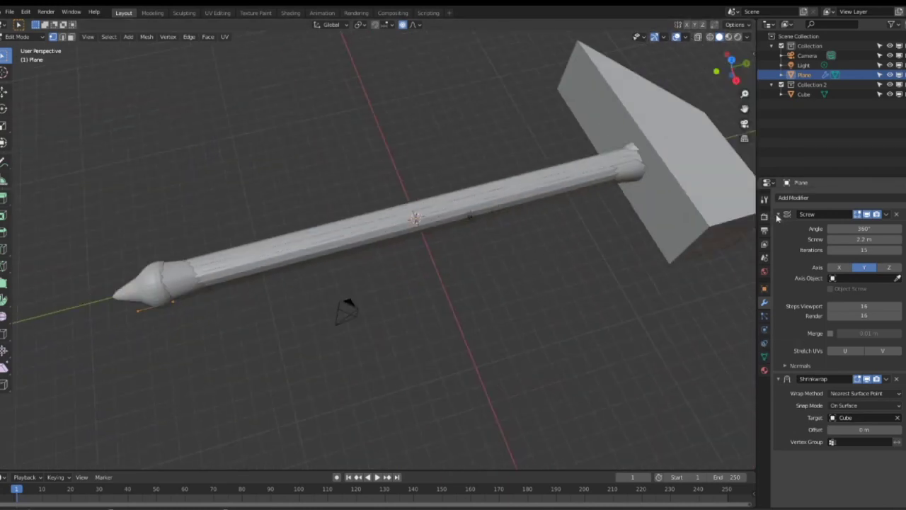
{"action": "left_click", "coordinate": [779, 215]}
{"action": "left_click", "coordinate": [779, 227]}
{"action": "left_click", "coordinate": [793, 198]}
{"action": "left_click", "coordinate": [733, 343]}
{"action": "left_click_drag", "start_coordinate": [857, 268], "coordinate": [843, 280]}
{"action": "middle_click_drag", "start_coordinate": [273, 354], "coordinate": [625, 237]}
{"action": "left_click", "coordinate": [332, 303]}
Choose the On Surface snap mode in the wrap's Shrinkwrap modifier and raise its offset.
{"action": "left_click", "coordinate": [778, 228], "text": "ctrl"}
{"action": "left_click", "coordinate": [852, 254]}
{"action": "left_click", "coordinate": [846, 285]}
{"action": "scroll", "coordinate": [845, 257], "scroll_direction": "up", "scroll_amount": 2, "text": "ctrl"}
Set the Screw modifier's iterations to 14 and shift the wrap's profile along Y at the pointed tip.
{"action": "left_click", "coordinate": [778, 228]}
{"action": "left_click", "coordinate": [778, 215]}
{"action": "left_click", "coordinate": [831, 250]}
{"action": "key", "text": "g"}
{"action": "key", "text": "y"}
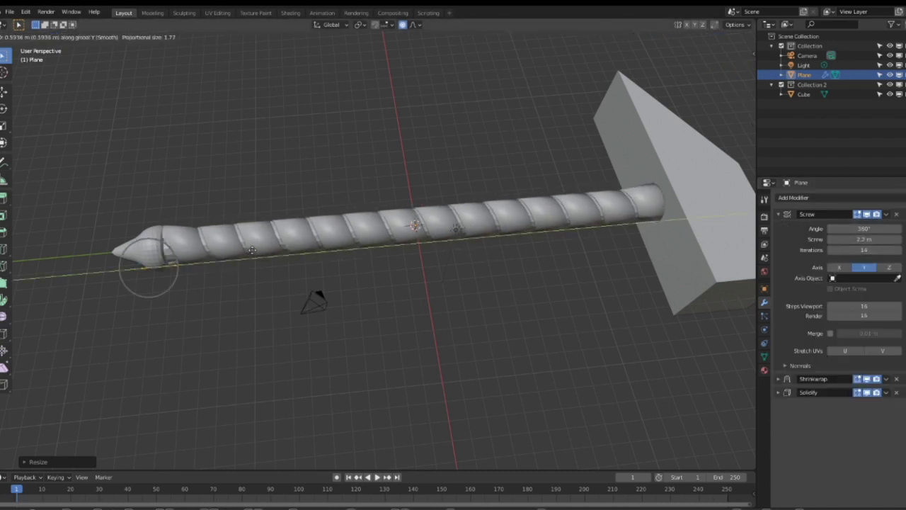
{"action": "left_click", "coordinate": [253, 248]}
{"action": "middle_click_drag", "start_coordinate": [255, 248], "coordinate": [392, 236]}
{"action": "key", "text": "g"}
{"action": "key", "text": "y"}
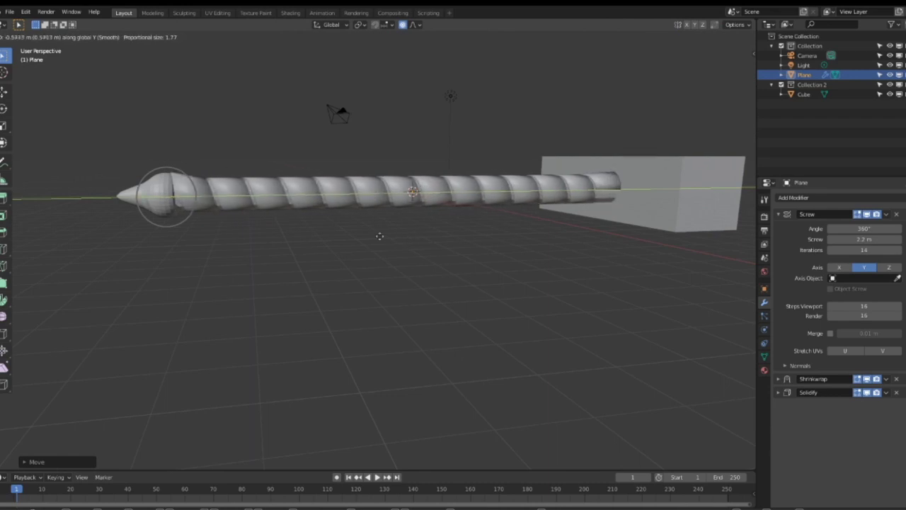
{"action": "left_click", "coordinate": [380, 237]}
Open the hammer object Cube in Edit Mode and turn on X-ray display.
{"action": "left_click", "coordinate": [160, 191]}
{"action": "key", "text": "Tab"}
{"action": "left_click", "coordinate": [109, 37]}
{"action": "mouse_move", "coordinate": [140, 200]}
{"action": "key", "text": "Tab"}
{"action": "key", "text": "Tab"}
{"action": "left_click", "coordinate": [109, 36]}
{"action": "mouse_move", "coordinate": [161, 157]}
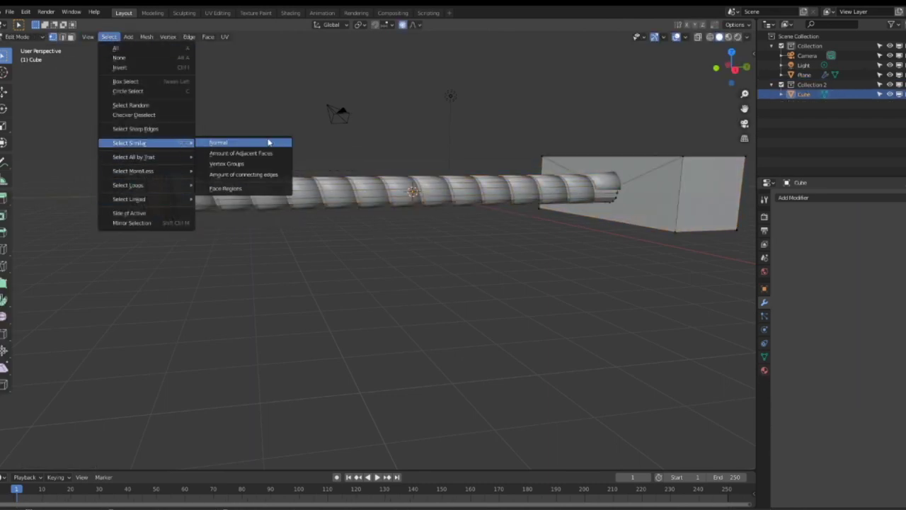
{"action": "left_click", "coordinate": [697, 37]}
Try to select the geometry of the handle's tip with the Select Similar options.
{"action": "left_click", "coordinate": [109, 37]}
{"action": "left_click", "coordinate": [227, 145]}
{"action": "key", "text": "ctrl+z"}
{"action": "left_click", "coordinate": [109, 36]}
{"action": "left_click", "coordinate": [227, 152]}
{"action": "left_click", "coordinate": [109, 37]}
{"action": "left_click", "coordinate": [258, 168]}
Box-select the whole pointed tip in the right orthographic view and scale it.
{"action": "key", "text": "KP_3"}
{"action": "left_click_drag", "start_coordinate": [101, 144], "coordinate": [192, 235]}
{"action": "key", "text": "s"}
{"action": "key", "text": "Escape"}
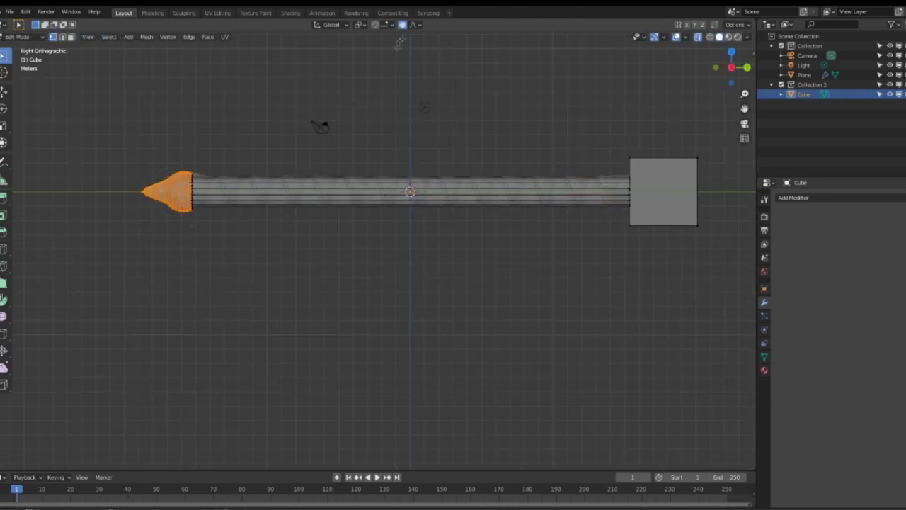
{"action": "left_click", "coordinate": [222, 277]}
Move the edge loop at the base of the pointed tip along Y.
{"action": "middle_click_drag", "start_coordinate": [222, 275], "coordinate": [244, 287]}
{"action": "scroll", "coordinate": [243, 288], "scroll_direction": "up", "scroll_amount": 6}
{"action": "middle_click_drag", "start_coordinate": [42, 209], "coordinate": [162, 189], "text": "shift"}
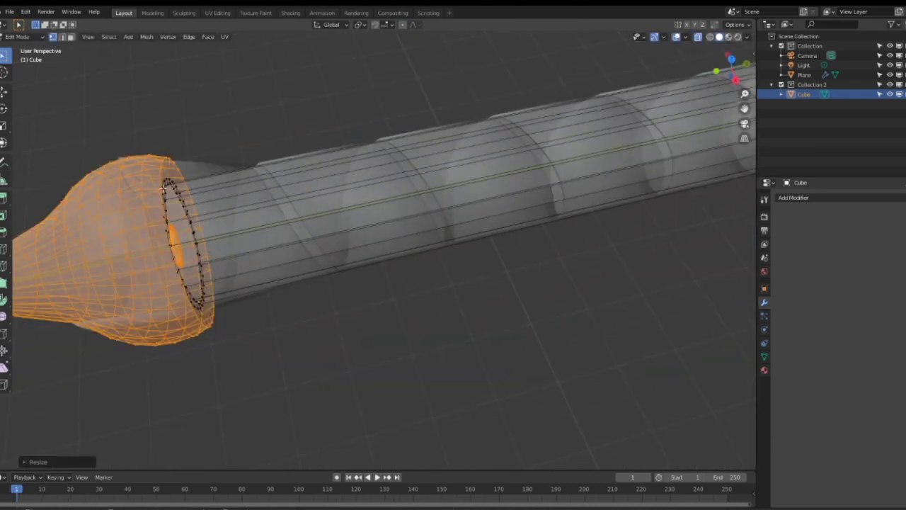
{"action": "left_click", "coordinate": [162, 188], "text": "alt"}
{"action": "key", "text": "g"}
{"action": "key", "text": "y"}
{"action": "left_click", "coordinate": [184, 187]}
Return to Object Mode and turn off X-ray display.
{"action": "scroll", "coordinate": [283, 269], "scroll_direction": "down", "scroll_amount": 4}
{"action": "middle_click_drag", "start_coordinate": [312, 313], "coordinate": [318, 273]}
{"action": "left_click", "coordinate": [21, 37]}
{"action": "left_click", "coordinate": [24, 50]}
{"action": "left_click", "coordinate": [698, 37]}
Move and scale the spiral wrap's profile in Edit Mode where it meets the pointed tip.
{"action": "middle_click_drag", "start_coordinate": [414, 174], "coordinate": [418, 200]}
{"action": "left_click", "coordinate": [356, 180]}
{"action": "key", "text": "Tab"}
{"action": "key", "text": "s"}
{"action": "key", "text": "g"}
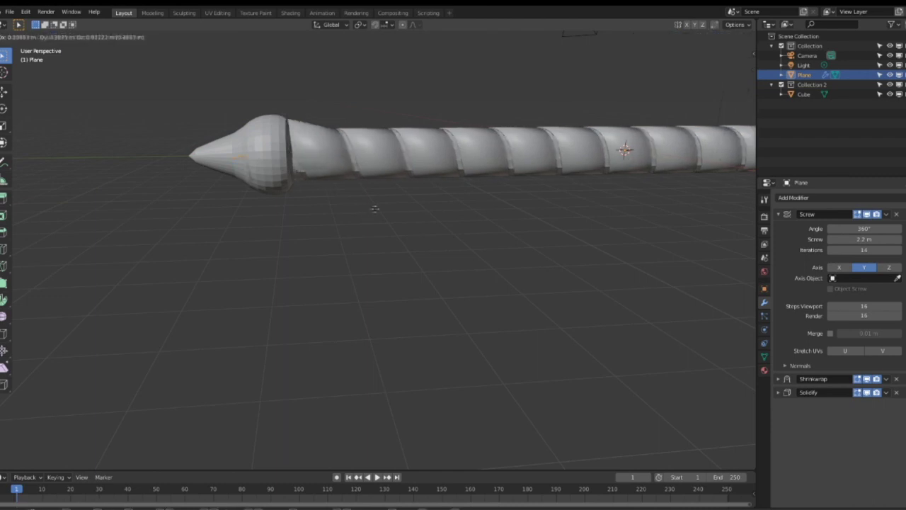
{"action": "left_click", "coordinate": [369, 212]}
{"action": "key", "text": "s"}
{"action": "left_click", "coordinate": [389, 242]}
{"action": "middle_click_drag", "start_coordinate": [389, 242], "coordinate": [425, 280]}
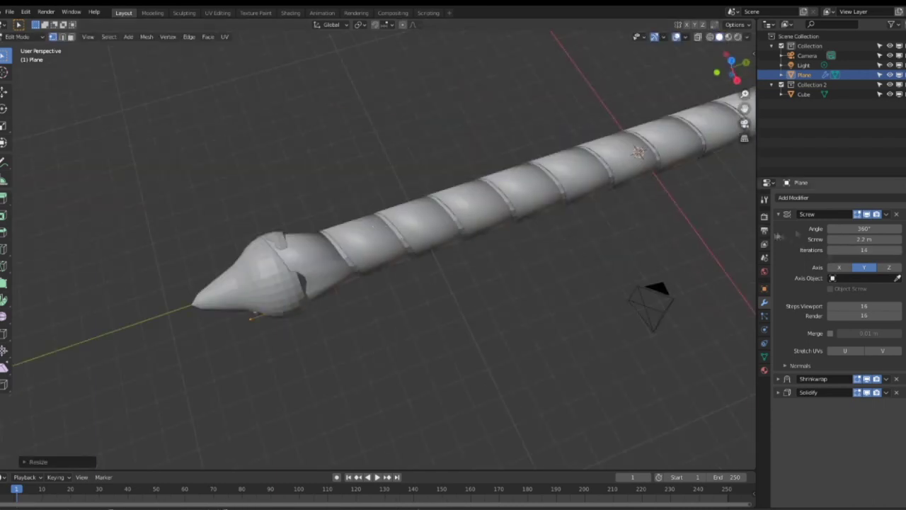
Set the wrap's Shrinkwrap offset to 0.03 m.
{"action": "left_click", "coordinate": [778, 214]}
{"action": "left_click", "coordinate": [778, 227]}
{"action": "mouse_move", "coordinate": [862, 279]}
{"action": "left_mouse_down"}
{"action": "mouse_move", "coordinate": [854, 279]}
{"action": "mouse_move", "coordinate": [872, 279]}
{"action": "left_mouse_up"}
{"action": "scroll", "coordinate": [654, 166], "scroll_direction": "down", "scroll_amount": 2}
{"action": "middle_click_drag", "start_coordinate": [655, 166], "coordinate": [653, 114]}
Shift the wrap's profile along Y so that the spiral starts at the base of the pointed tip.
{"action": "left_click", "coordinate": [778, 228]}
{"action": "left_click", "coordinate": [778, 215]}
{"action": "key", "text": "g"}
{"action": "key", "text": "y"}
{"action": "left_click", "coordinate": [378, 201]}
{"action": "mouse_move", "coordinate": [407, 247]}
{"action": "middle_mouse_down"}
{"action": "mouse_move", "coordinate": [455, 224]}
{"action": "mouse_move", "coordinate": [382, 259]}
{"action": "mouse_move", "coordinate": [417, 253]}
{"action": "middle_mouse_up"}
{"action": "left_click", "coordinate": [778, 214]}
{"action": "left_click", "coordinate": [779, 228]}
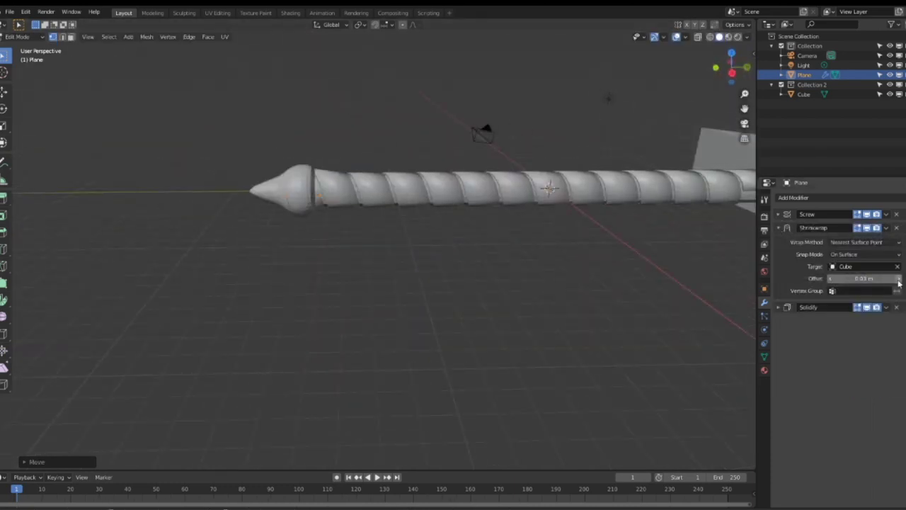
{"action": "left_click", "coordinate": [860, 257]}
{"action": "key", "text": "g"}
{"action": "key", "text": "y"}
{"action": "left_click", "coordinate": [406, 221]}
Set the wrap's Shrinkwrap offset to 0.04 m.
{"action": "left_click_drag", "start_coordinate": [865, 279], "coordinate": [857, 279]}
{"action": "scroll", "coordinate": [396, 233], "scroll_direction": "up", "scroll_amount": 5}
{"action": "mouse_move", "coordinate": [396, 234]}
{"action": "middle_mouse_down"}
{"action": "mouse_move", "coordinate": [481, 269]}
{"action": "mouse_move", "coordinate": [410, 244]}
{"action": "middle_mouse_up"}
{"action": "scroll", "coordinate": [411, 244], "scroll_direction": "down", "scroll_amount": 5}
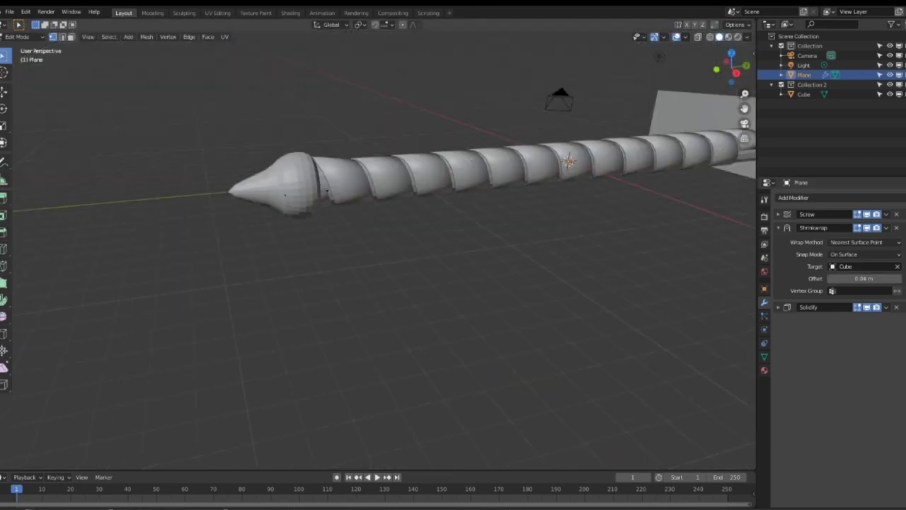
Return to Object Mode and add a Subdivision Surface modifier to the wrap.
{"action": "left_click", "coordinate": [21, 38]}
{"action": "left_click", "coordinate": [22, 48]}
{"action": "left_click", "coordinate": [779, 229]}
{"action": "left_click", "coordinate": [727, 358]}
{"action": "scroll", "coordinate": [547, 241], "scroll_direction": "up", "scroll_amount": 6}
{"action": "scroll", "coordinate": [548, 241], "scroll_direction": "down", "scroll_amount": 4}
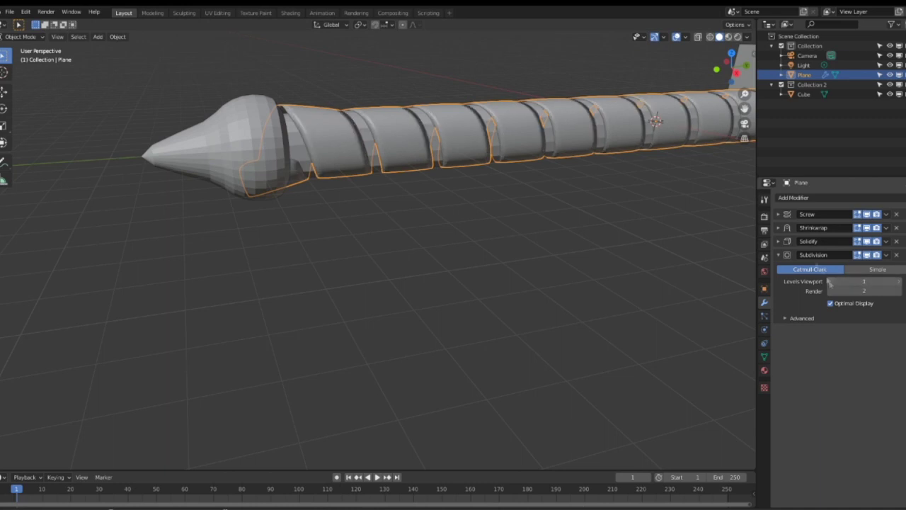
Try a smaller screw distance in the wrap's Screw modifier.
{"action": "left_click", "coordinate": [778, 214]}
{"action": "left_click", "coordinate": [831, 240]}
{"action": "left_click", "coordinate": [898, 241]}
{"action": "left_click", "coordinate": [779, 214]}
{"action": "left_click", "coordinate": [779, 229]}
{"action": "left_click", "coordinate": [778, 229]}
Set the Screw modifier's iterations to 15 so that the wrap reaches the hammer head.
{"action": "scroll", "coordinate": [566, 191], "scroll_direction": "down", "scroll_amount": 3}
{"action": "middle_click_drag", "start_coordinate": [556, 177], "coordinate": [651, 258]}
{"action": "scroll", "coordinate": [553, 215], "scroll_direction": "down", "scroll_amount": 4}
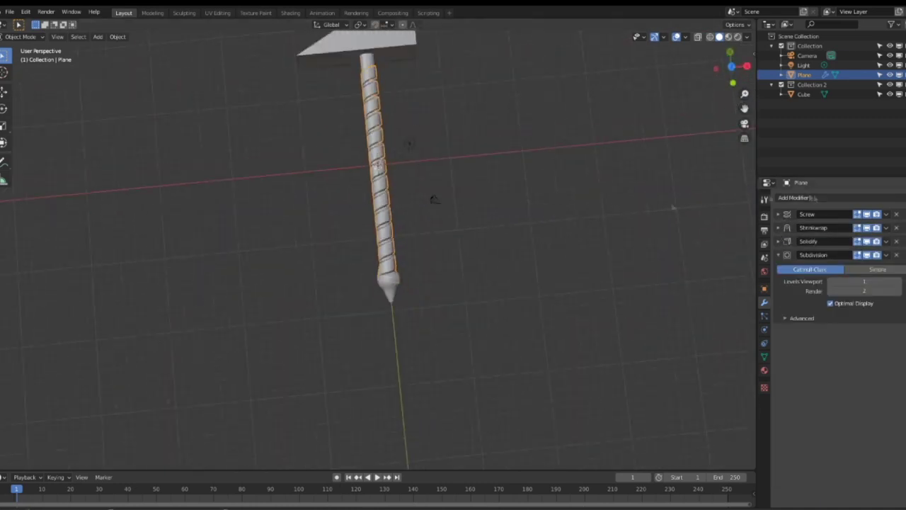
{"action": "left_click", "coordinate": [779, 214]}
{"action": "left_click", "coordinate": [900, 252]}
{"action": "middle_click_drag", "start_coordinate": [510, 134], "coordinate": [398, 36]}
{"action": "left_click", "coordinate": [899, 251]}
{"action": "middle_click_drag", "start_coordinate": [594, 258], "coordinate": [623, 347]}
{"action": "left_click", "coordinate": [521, 248]}
{"action": "middle_click_drag", "start_coordinate": [505, 237], "coordinate": [381, 151]}
Rename the spiral object Plane as Wrap.
{"action": "double_click", "coordinate": [806, 75]}
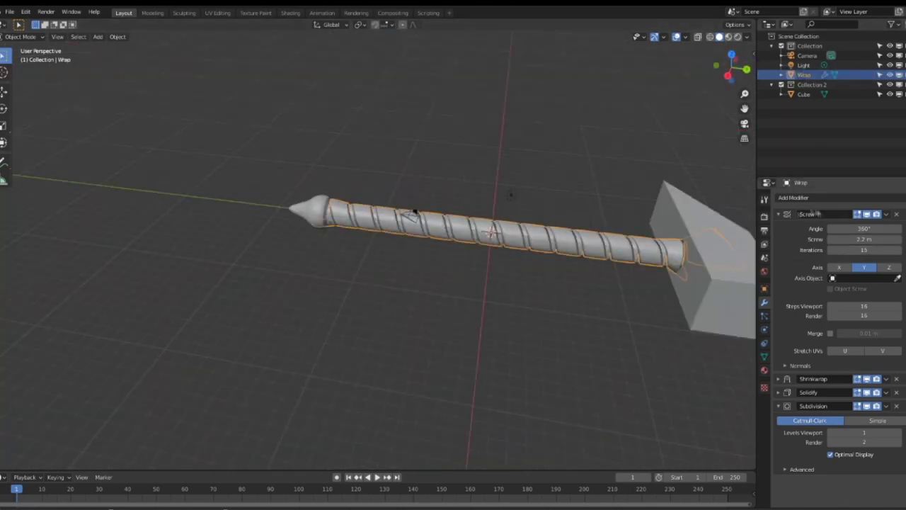
{"action": "left_click", "coordinate": [779, 214]}
{"action": "middle_click_drag", "start_coordinate": [359, 265], "coordinate": [394, 281]}
{"action": "left_click", "coordinate": [376, 249]}
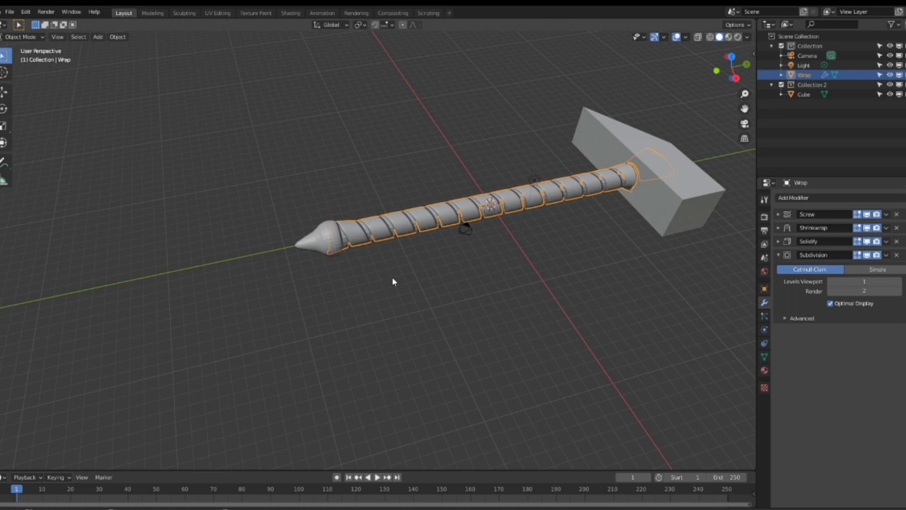
Duplicate the wrap in place and mirror the copy by scaling it -1 along X.
{"action": "key", "text": "shift+d"}
{"action": "right_click", "coordinate": [416, 314]}
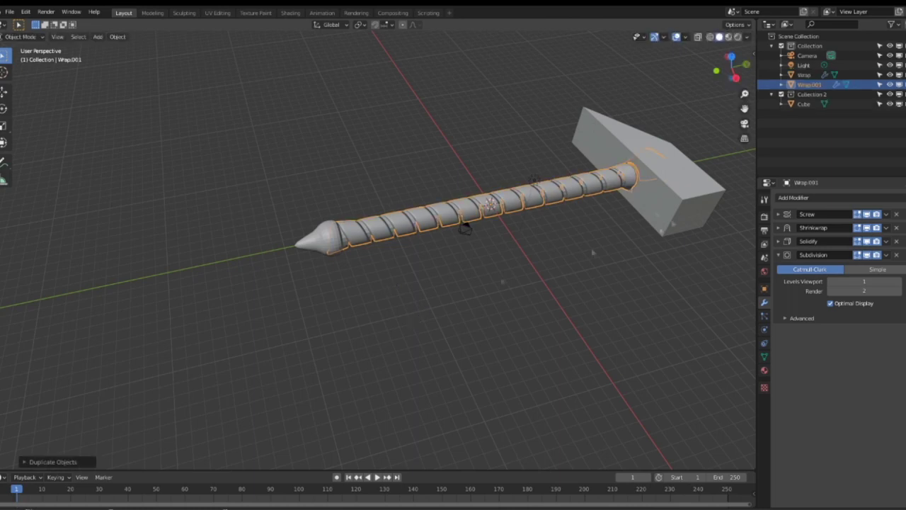
{"action": "type", "text": "sx-1"}
{"action": "key", "text": "Return"}
{"action": "middle_click_drag", "start_coordinate": [539, 206], "coordinate": [423, 229]}
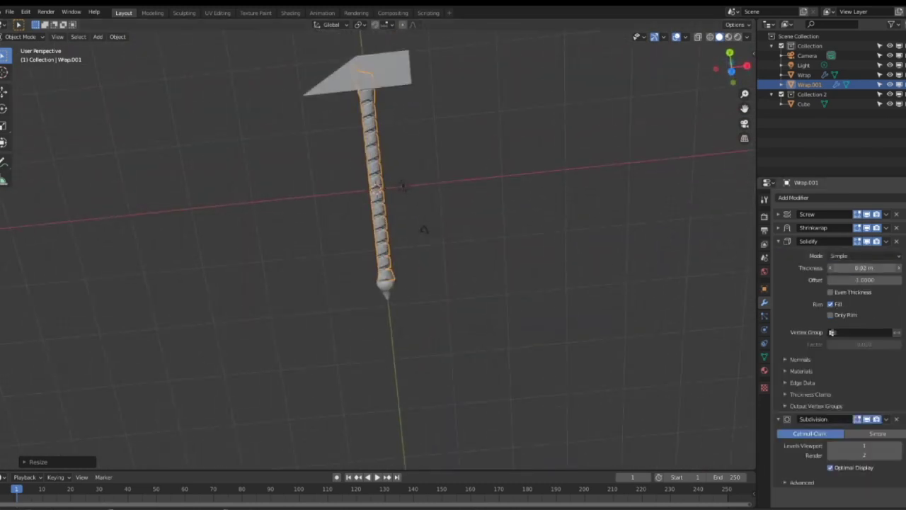
Set the Solidify thickness to 0.04 m on both the wrap and its mirrored copy.
{"action": "scroll", "coordinate": [439, 213], "scroll_direction": "up", "scroll_amount": 6}
{"action": "middle_click_drag", "start_coordinate": [452, 198], "coordinate": [489, 117]}
{"action": "left_click_drag", "start_coordinate": [900, 269], "coordinate": [878, 270]}
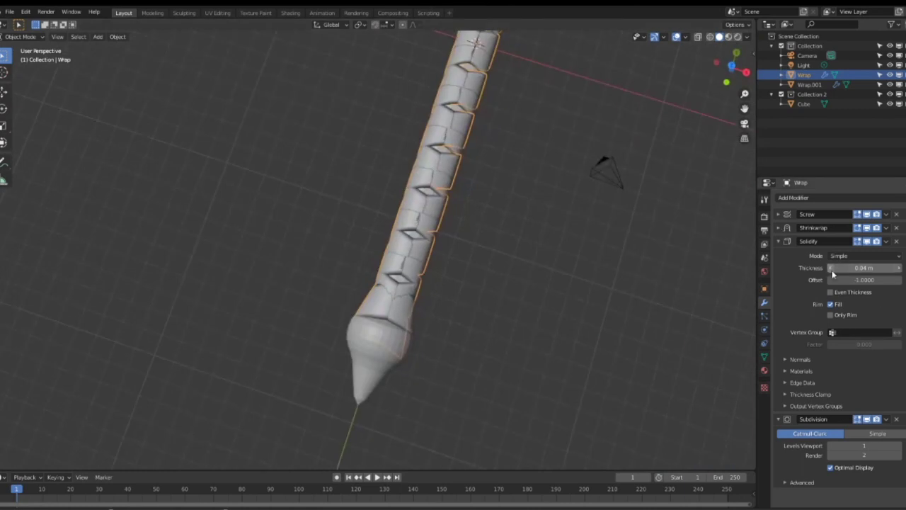
{"action": "left_click", "coordinate": [809, 84]}
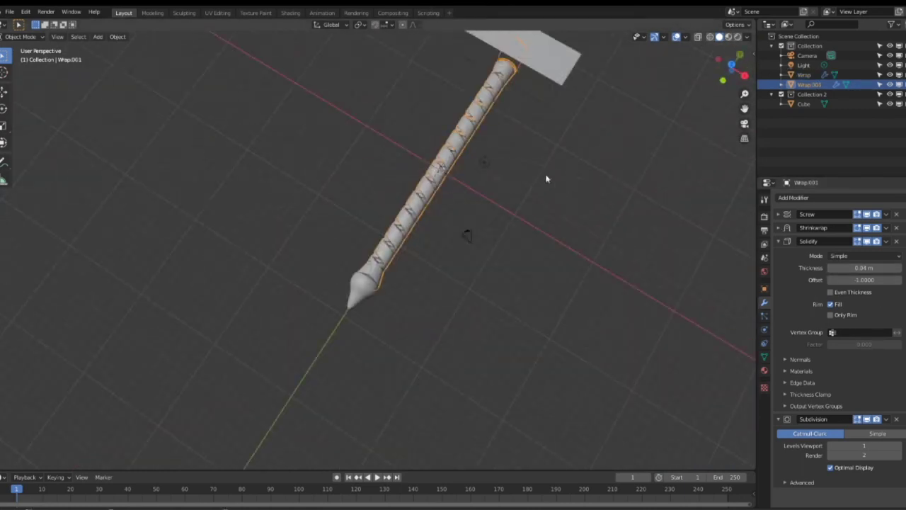
Scale the mirrored wrap's profile in Edit Mode and set its Shrinkwrap offset to -0.05 m.
{"action": "left_click", "coordinate": [778, 228]}
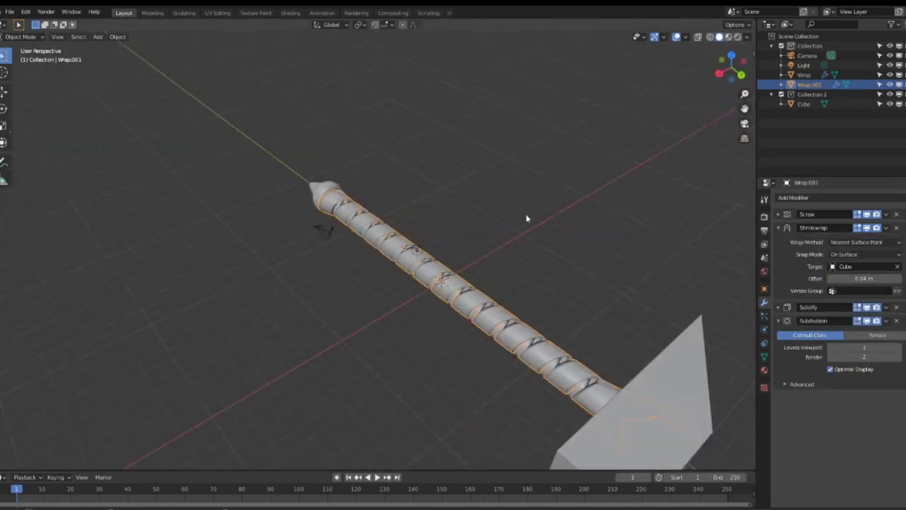
{"action": "left_click", "coordinate": [778, 214]}
{"action": "left_click", "coordinate": [20, 36]}
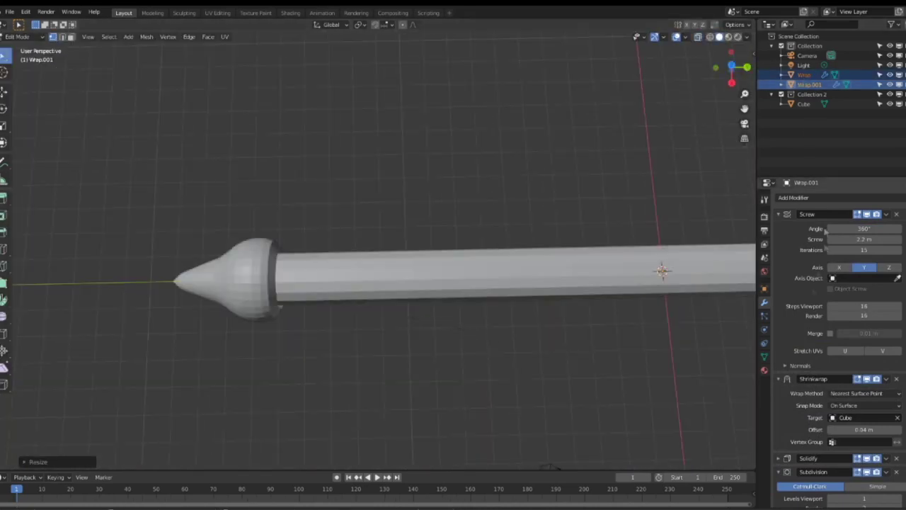
{"action": "scroll", "coordinate": [863, 398], "scroll_direction": "down", "scroll_amount": 2}
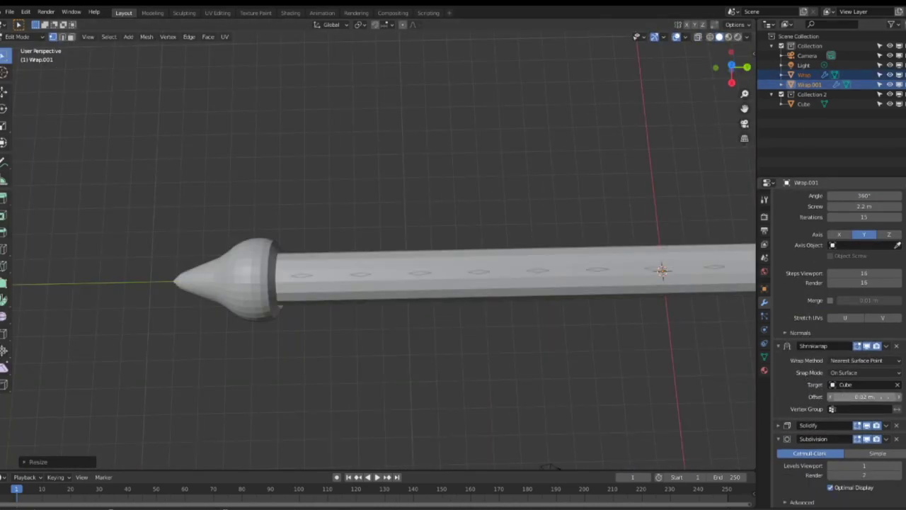
{"action": "left_click_drag", "start_coordinate": [864, 397], "coordinate": [881, 396]}
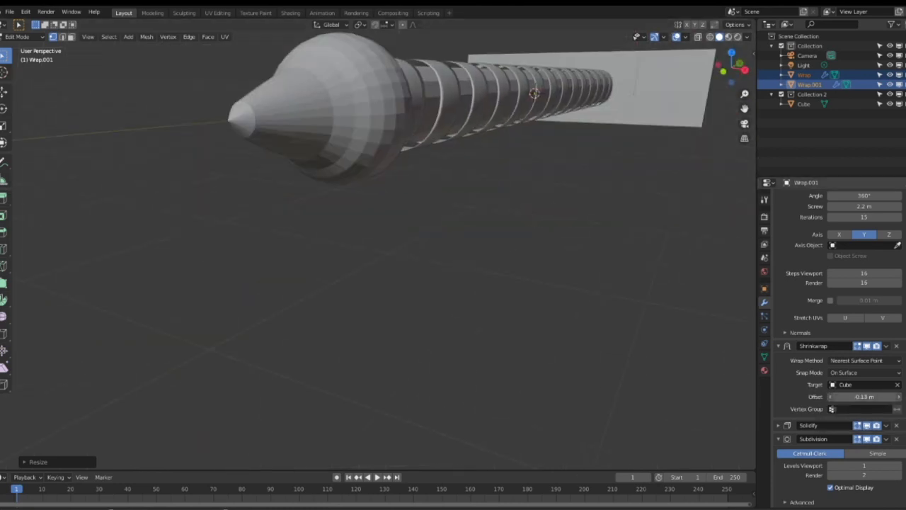
{"action": "left_click_drag", "start_coordinate": [877, 396], "coordinate": [865, 397]}
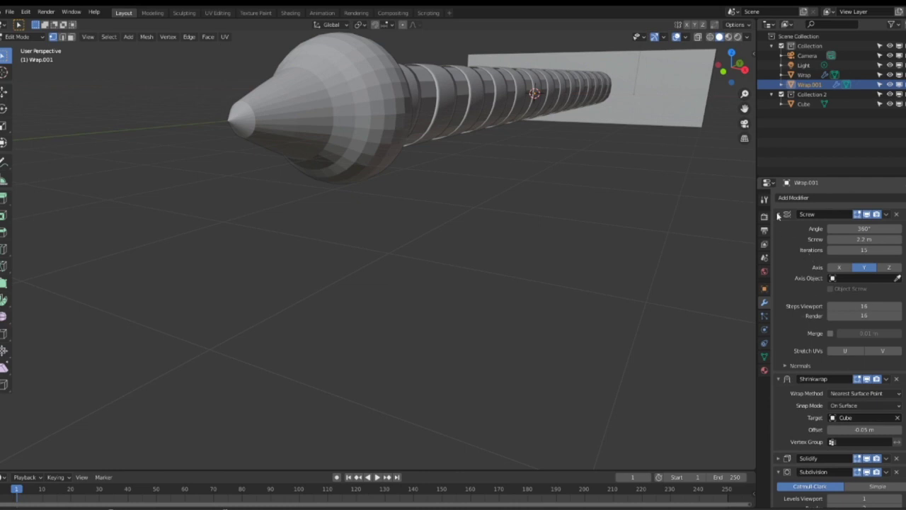
{"action": "left_click", "coordinate": [777, 215]}
Try Shrinkwrap offsets of 0.5 m and -0.04 m on the mirrored wrap.
{"action": "left_click", "coordinate": [804, 75]}
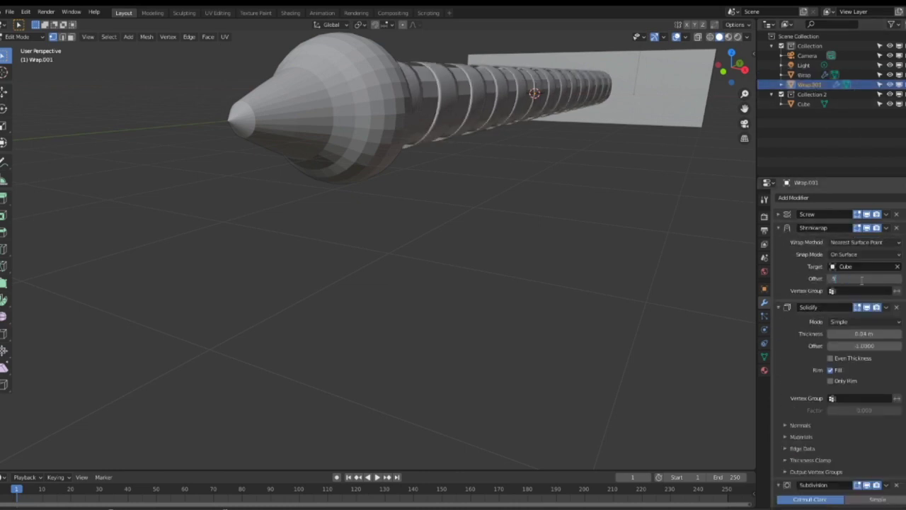
{"action": "key", "text": "Return"}
{"action": "left_click", "coordinate": [865, 278]}
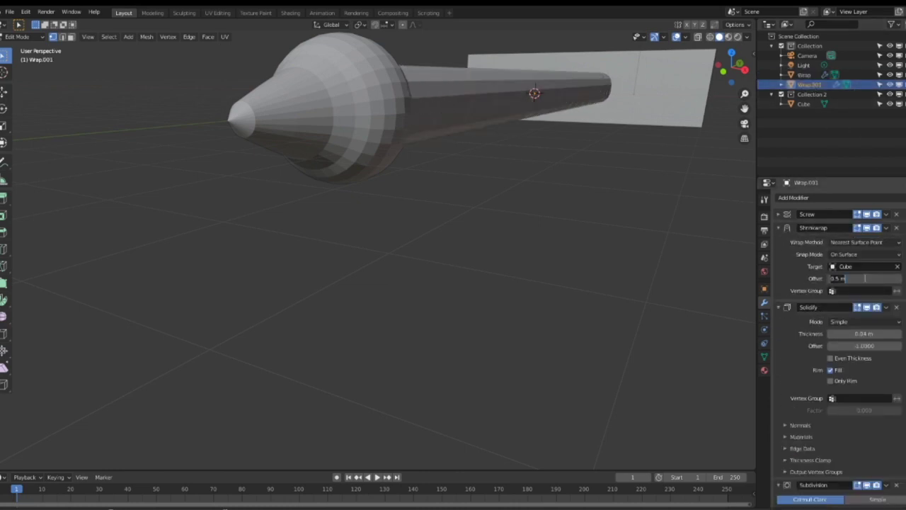
{"action": "key", "text": "Return"}
{"action": "left_click_drag", "start_coordinate": [865, 278], "coordinate": [884, 278]}
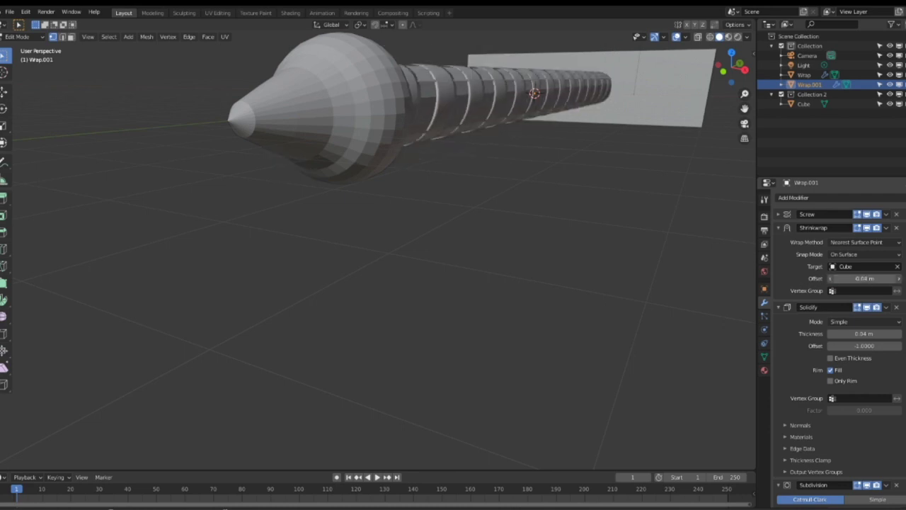
Set the mirrored wrap's Shrinkwrap offset back to -0.05 m and return to Object Mode.
{"action": "left_click", "coordinate": [807, 75]}
{"action": "left_click", "coordinate": [859, 279]}
{"action": "middle_click_drag", "start_coordinate": [520, 92], "coordinate": [546, 106]}
{"action": "scroll", "coordinate": [546, 107], "scroll_direction": "down", "scroll_amount": 4}
{"action": "middle_click_drag", "start_coordinate": [437, 53], "coordinate": [424, 146], "text": "shift"}
{"action": "left_click", "coordinate": [27, 38]}
{"action": "left_click", "coordinate": [29, 58]}
Examine the crossing wraps up close along the handle and at the hammer head.
{"action": "left_click", "coordinate": [397, 71]}
{"action": "left_click", "coordinate": [364, 186]}
{"action": "scroll", "coordinate": [364, 186], "scroll_direction": "up", "scroll_amount": 9}
{"action": "left_click", "coordinate": [386, 109]}
{"action": "right_click", "coordinate": [386, 110]}
{"action": "left_click", "coordinate": [386, 109]}
{"action": "middle_click_drag", "start_coordinate": [386, 110], "coordinate": [399, 91]}
{"action": "scroll", "coordinate": [417, 131], "scroll_direction": "down", "scroll_amount": 7}
{"action": "right_click", "coordinate": [198, 323]}
{"action": "left_click", "coordinate": [198, 322]}
{"action": "mouse_move", "coordinate": [199, 322]}
{"action": "middle_mouse_down"}
{"action": "mouse_move", "coordinate": [198, 243]}
{"action": "mouse_move", "coordinate": [12, 259]}
{"action": "mouse_move", "coordinate": [350, 202]}
{"action": "mouse_move", "coordinate": [380, 133]}
{"action": "mouse_move", "coordinate": [469, 199]}
{"action": "mouse_move", "coordinate": [512, 192]}
{"action": "mouse_move", "coordinate": [414, 167]}
{"action": "middle_mouse_up"}
{"action": "scroll", "coordinate": [351, 201], "scroll_direction": "down", "scroll_amount": 4}
{"action": "key", "text": "ctrl+z"}
{"action": "scroll", "coordinate": [469, 198], "scroll_direction": "down", "scroll_amount": 1}
{"action": "left_click", "coordinate": [382, 169]}
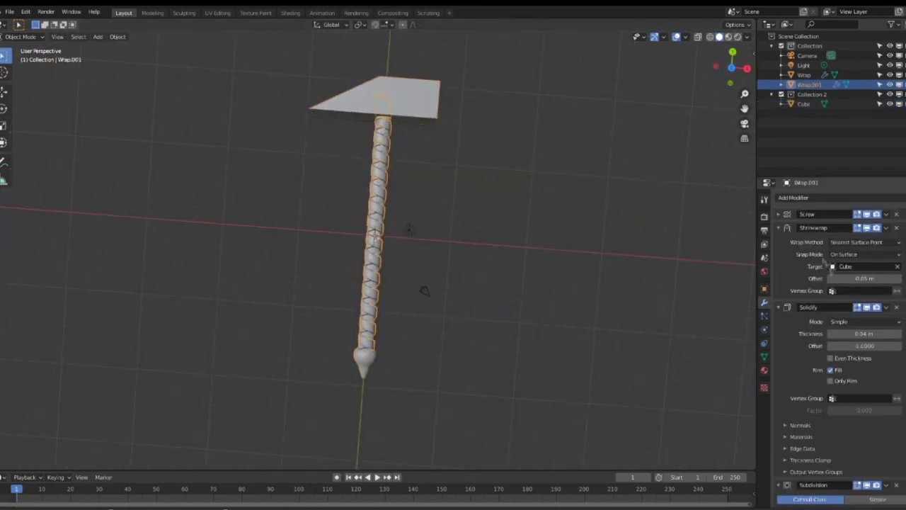
Rename the hammer's material and darken its base color.
{"action": "left_click_drag", "start_coordinate": [778, 307], "coordinate": [778, 228]}
{"action": "middle_click_drag", "start_coordinate": [382, 205], "coordinate": [385, 185]}
{"action": "scroll", "coordinate": [373, 184], "scroll_direction": "up", "scroll_amount": 6}
{"action": "left_click", "coordinate": [373, 179]}
{"action": "left_click", "coordinate": [765, 370]}
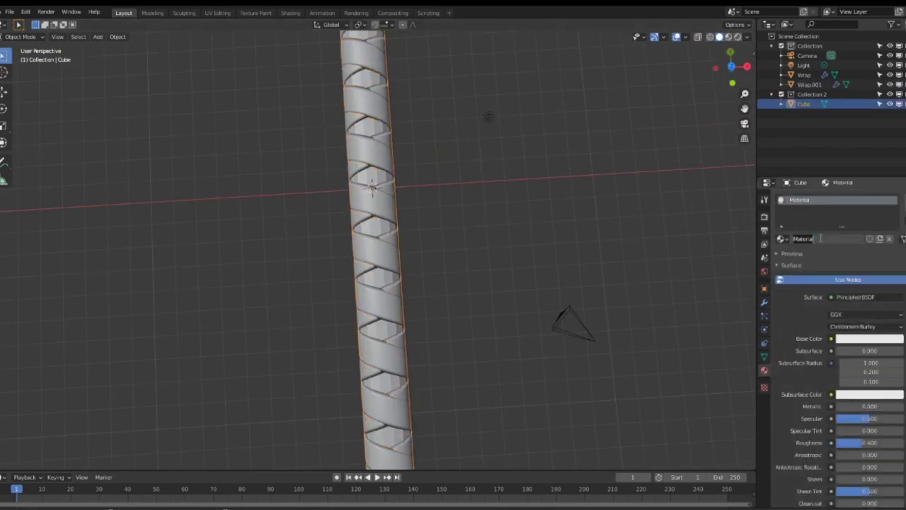
{"action": "key", "text": "Return"}
{"action": "left_click", "coordinate": [869, 338]}
{"action": "left_click_drag", "start_coordinate": [885, 216], "coordinate": [885, 266]}
Give the mirrored wrap its own material named leather? with a dark brown base color and a roughness of 1.000.
{"action": "left_click", "coordinate": [380, 202]}
{"action": "left_click", "coordinate": [782, 238]}
{"action": "left_click", "coordinate": [855, 238]}
{"action": "double_click", "coordinate": [821, 239]}
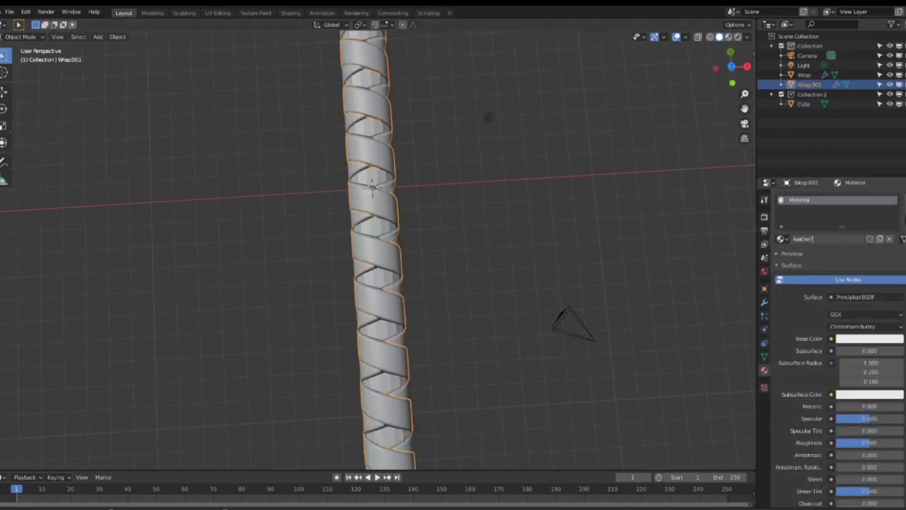
{"action": "key", "text": "Return"}
{"action": "left_click", "coordinate": [870, 338]}
{"action": "left_click_drag", "start_coordinate": [843, 266], "coordinate": [895, 245]}
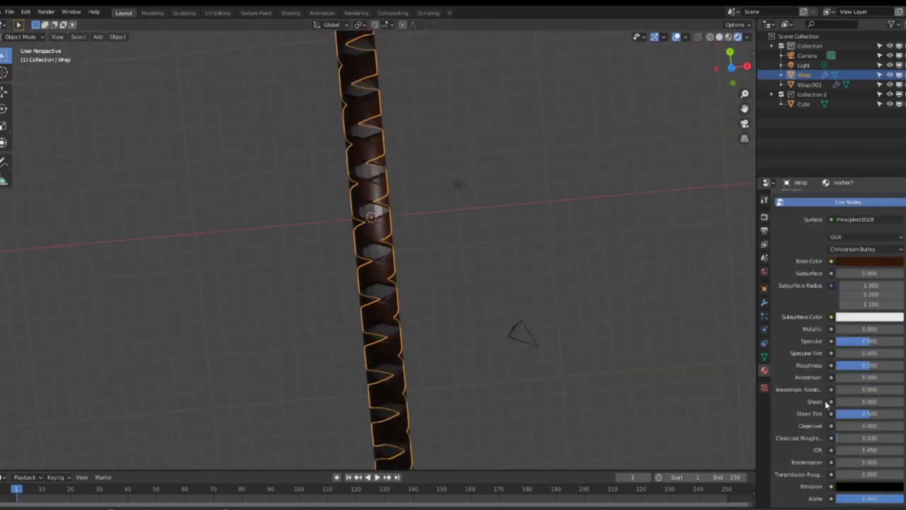
{"action": "scroll", "coordinate": [826, 403], "scroll_direction": "down", "scroll_amount": 3}
{"action": "left_click_drag", "start_coordinate": [867, 307], "coordinate": [899, 307]}
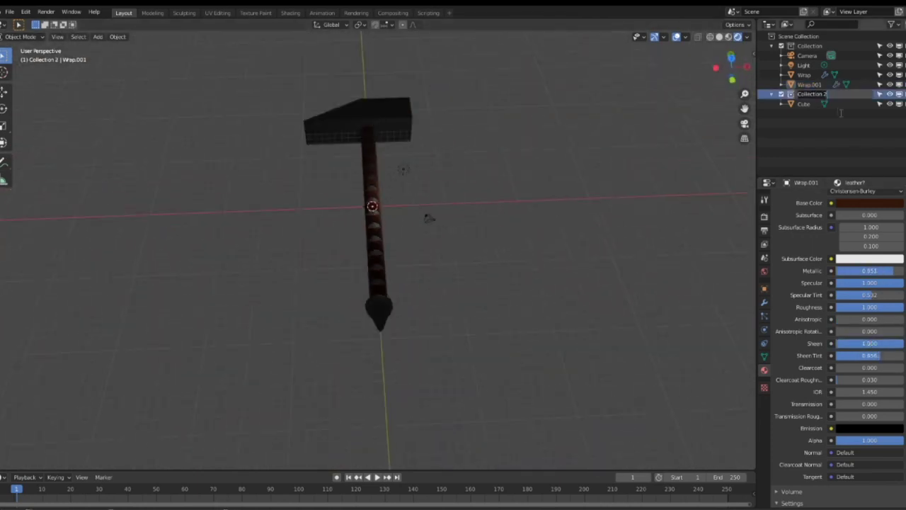
Rename Collection 2 as Hamma and move both wraps into it.
{"action": "type", "text": "Hamma"}
{"action": "key", "text": "Return"}
{"action": "left_click", "coordinate": [806, 76]}
{"action": "left_click_drag", "start_coordinate": [806, 77], "coordinate": [807, 94]}
{"action": "left_click_drag", "start_coordinate": [808, 76], "coordinate": [809, 84]}
{"action": "left_click", "coordinate": [772, 75]}
Make the camera and light unselectable and collapse their collection in the outliner.
{"action": "left_click_drag", "start_coordinate": [879, 57], "coordinate": [879, 68]}
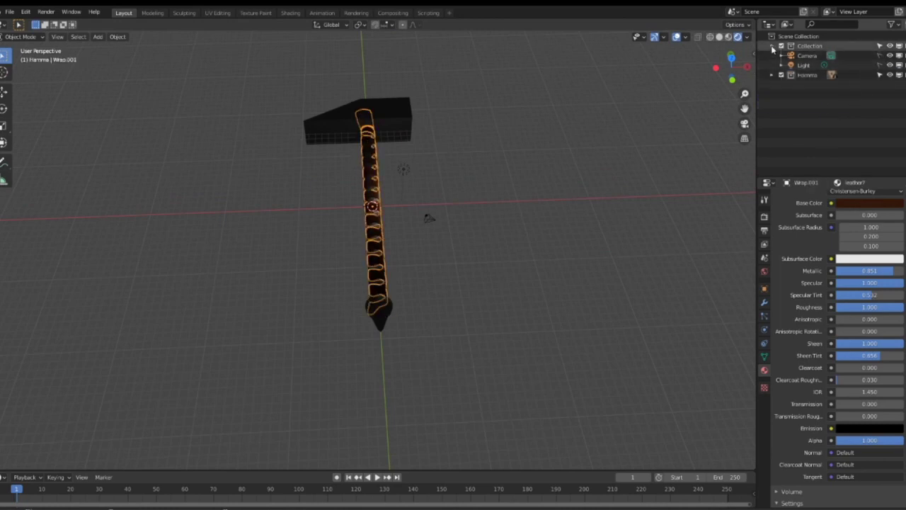
{"action": "left_click", "coordinate": [771, 47]}
{"action": "left_click", "coordinate": [824, 57]}
{"action": "left_click", "coordinate": [772, 56]}
Place the new Hamma 1 collection above Hamma, rename it ???, and hide the Hamma collection.
{"action": "left_click_drag", "start_coordinate": [806, 65], "coordinate": [804, 108]}
{"action": "left_click_drag", "start_coordinate": [802, 66], "coordinate": [804, 51]}
{"action": "double_click", "coordinate": [808, 55]}
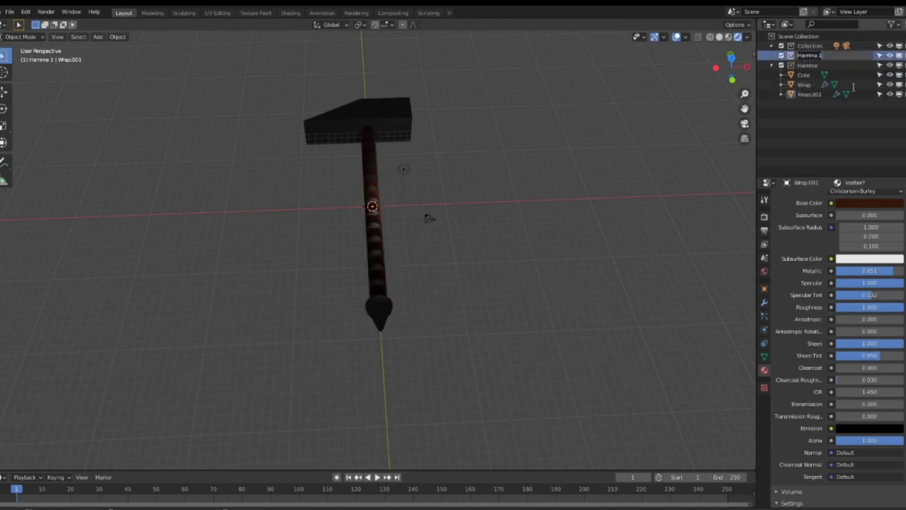
{"action": "left_click", "coordinate": [889, 66]}
Add a UV sphere for the creature's body in solid shading and rotate it 90 degrees about X.
{"action": "scroll", "coordinate": [471, 223], "scroll_direction": "up", "scroll_amount": 3}
{"action": "left_click", "coordinate": [98, 36]}
{"action": "mouse_move", "coordinate": [112, 48]}
{"action": "left_click", "coordinate": [198, 78]}
{"action": "scroll", "coordinate": [334, 154], "scroll_direction": "up", "scroll_amount": 4}
{"action": "mouse_move", "coordinate": [489, 213]}
{"action": "middle_mouse_down"}
{"action": "mouse_move", "coordinate": [334, 154]}
{"action": "mouse_move", "coordinate": [316, 335]}
{"action": "middle_mouse_up"}
{"action": "left_click", "coordinate": [719, 37]}
{"action": "type", "text": "rx90"}
{"action": "key", "text": "Return"}
Stretch the body sphere along Y and raise it along Z above the grid.
{"action": "key", "text": "s"}
{"action": "key", "text": "y"}
{"action": "left_click", "coordinate": [571, 255]}
{"action": "key", "text": "g"}
{"action": "key", "text": "z"}
{"action": "left_click", "coordinate": [546, 269]}
Add a second UV sphere, shrink it, and stretch it along Z into a leg.
{"action": "left_click", "coordinate": [98, 37]}
{"action": "left_click", "coordinate": [198, 78]}
{"action": "key", "text": "s"}
{"action": "left_click", "coordinate": [488, 284]}
{"action": "key", "text": "s"}
{"action": "key", "text": "z"}
{"action": "left_click", "coordinate": [538, 289]}
Move the leg along Y and X to sit under one side of the body.
{"action": "key", "text": "g"}
{"action": "key", "text": "y"}
{"action": "left_click", "coordinate": [524, 291]}
{"action": "key", "text": "g"}
{"action": "key", "text": "x"}
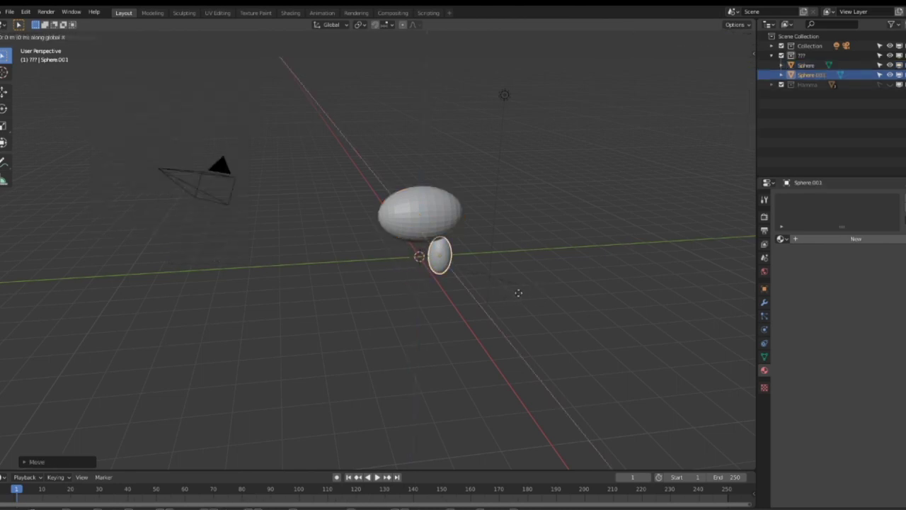
{"action": "left_click", "coordinate": [519, 304]}
In Edit Mode, enable proportional editing and shift a vertex of the body sphere along Y.
{"action": "middle_click_drag", "start_coordinate": [651, 346], "coordinate": [513, 342]}
{"action": "middle_click_drag", "start_coordinate": [384, 279], "coordinate": [489, 283]}
{"action": "left_click", "coordinate": [411, 207]}
{"action": "key", "text": "Tab"}
{"action": "middle_click_drag", "start_coordinate": [458, 237], "coordinate": [394, 244]}
{"action": "left_click", "coordinate": [397, 227]}
{"action": "left_click", "coordinate": [402, 25]}
{"action": "key", "text": "g"}
{"action": "key", "text": "y"}
{"action": "left_click", "coordinate": [488, 252]}
Shift the same body vertex along Z with proportional editing and return to Object Mode.
{"action": "key", "text": "g"}
{"action": "key", "text": "z"}
{"action": "left_click", "coordinate": [489, 241]}
{"action": "middle_click_drag", "start_coordinate": [488, 244], "coordinate": [428, 255]}
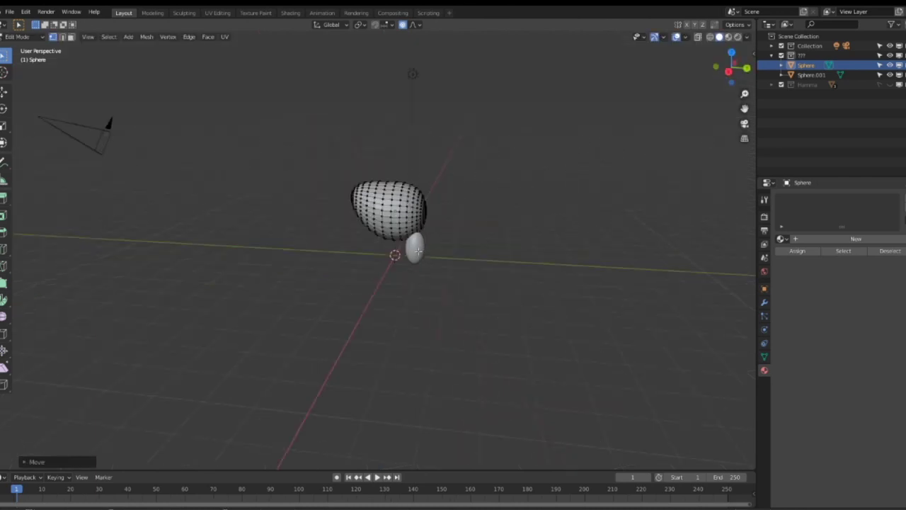
{"action": "key", "text": "Tab"}
Reposition the leg under the body and duplicate it along Y for the second leg.
{"action": "left_click", "coordinate": [416, 247]}
{"action": "key", "text": "g"}
{"action": "left_click", "coordinate": [531, 281]}
{"action": "mouse_move", "coordinate": [530, 281]}
{"action": "middle_mouse_down"}
{"action": "mouse_move", "coordinate": [468, 275]}
{"action": "mouse_move", "coordinate": [543, 274]}
{"action": "middle_mouse_up"}
{"action": "key", "text": "shift+d"}
{"action": "key", "text": "y"}
{"action": "left_click", "coordinate": [469, 270]}
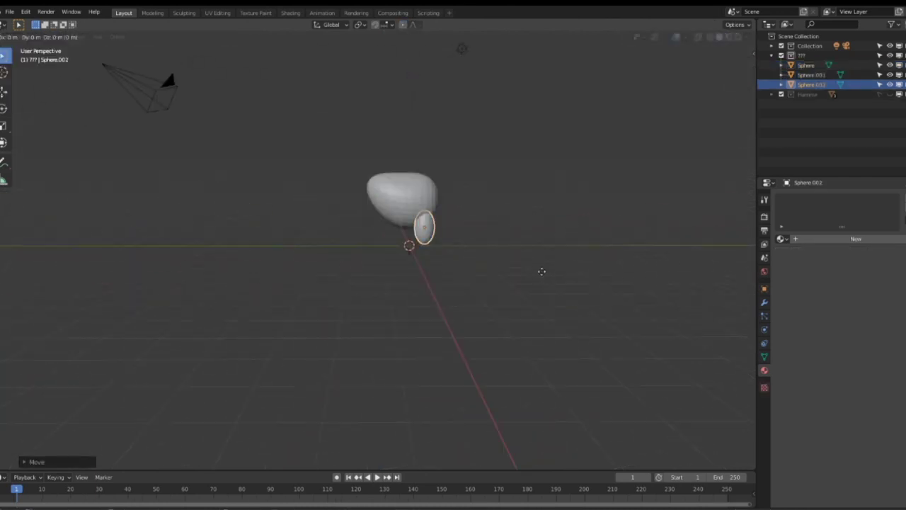
Scale the duplicated leg in X and Y only, keeping its height.
{"action": "middle_click_drag", "start_coordinate": [465, 269], "coordinate": [506, 260]}
{"action": "key", "text": "s"}
{"action": "key", "text": "shift+z"}
{"action": "left_click", "coordinate": [521, 267]}
{"action": "middle_click_drag", "start_coordinate": [553, 280], "coordinate": [425, 273]}
Add a Mirror modifier to the duplicated leg with the body Sphere as mirror object.
{"action": "left_click", "coordinate": [440, 226], "text": "shift"}
{"action": "left_click", "coordinate": [764, 302]}
{"action": "left_click", "coordinate": [408, 234]}
{"action": "left_click", "coordinate": [800, 198]}
{"action": "left_click", "coordinate": [717, 296]}
{"action": "left_click", "coordinate": [863, 265]}
{"action": "left_click", "coordinate": [825, 310]}
Add a Mirror modifier to the original leg, mirroring across X with Sphere as mirror object.
{"action": "left_click", "coordinate": [326, 239]}
{"action": "left_click", "coordinate": [796, 198]}
{"action": "left_click", "coordinate": [734, 295]}
{"action": "left_click", "coordinate": [863, 264]}
{"action": "left_click", "coordinate": [826, 310]}
Move the mirrored leg along X to adjust the spacing of the pair.
{"action": "middle_click_drag", "start_coordinate": [552, 261], "coordinate": [455, 289]}
{"action": "right_click", "coordinate": [455, 291]}
{"action": "key", "text": "g"}
{"action": "key", "text": "x"}
{"action": "left_click", "coordinate": [389, 250]}
Add a UV sphere for the head and move it along Y in front of the body.
{"action": "middle_click_drag", "start_coordinate": [423, 189], "coordinate": [305, 225]}
{"action": "left_click", "coordinate": [97, 37]}
{"action": "mouse_move", "coordinate": [111, 47]}
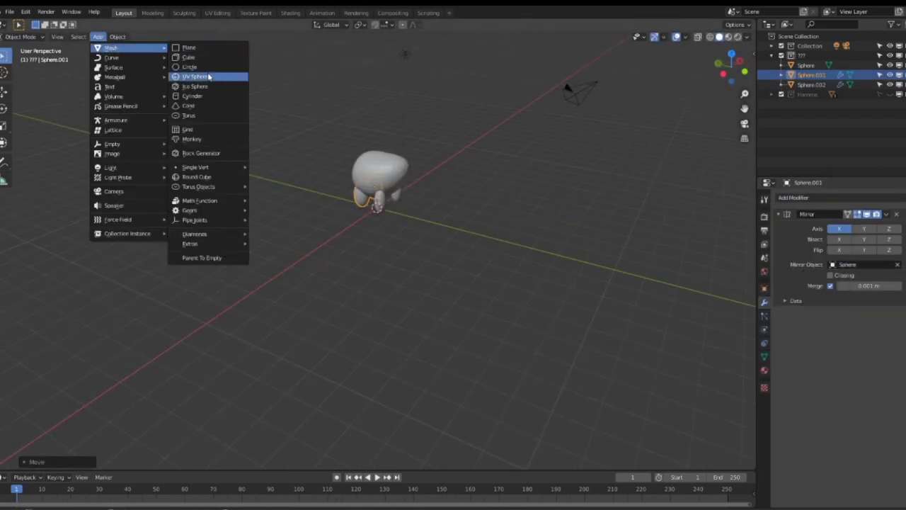
{"action": "left_click", "coordinate": [207, 77]}
{"action": "key", "text": "g"}
{"action": "key", "text": "y"}
{"action": "left_click", "coordinate": [510, 318]}
Rotate the head sphere 90 degrees about X.
{"action": "scroll", "coordinate": [531, 361], "scroll_direction": "up", "scroll_amount": 5}
{"action": "key", "text": "r"}
{"action": "key", "text": "x"}
{"action": "key", "text": "9"}
{"action": "key", "text": "0"}
{"action": "key", "text": "Return"}
Raise the head sphere along Z to the body's height and scale it down.
{"action": "key", "text": "g"}
{"action": "key", "text": "z"}
{"action": "left_click", "coordinate": [566, 279]}
{"action": "key", "text": "s"}
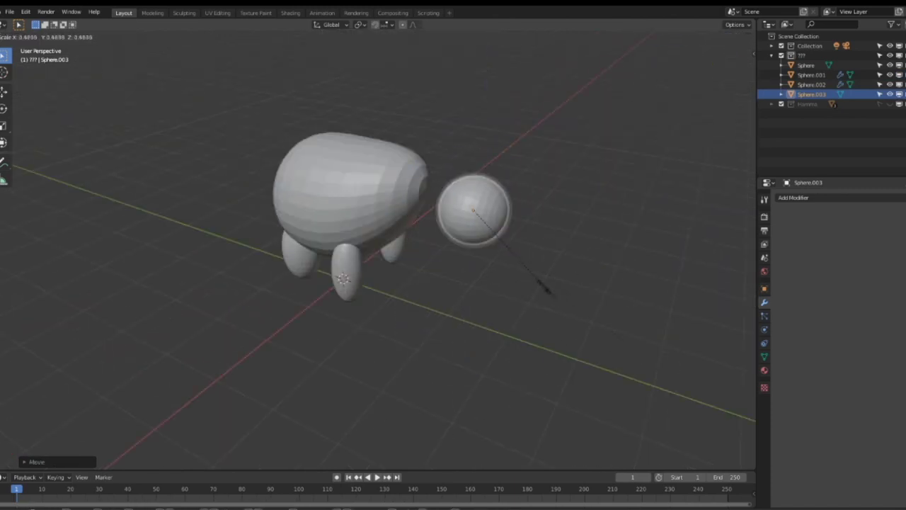
{"action": "left_click", "coordinate": [552, 296]}
In Edit Mode, pull the head's front pole out along Y with proportional editing to form a snout.
{"action": "key", "text": "Tab"}
{"action": "left_click", "coordinate": [515, 220]}
{"action": "key", "text": "g"}
{"action": "key", "text": "y"}
{"action": "key", "text": "Escape"}
{"action": "key", "text": "g"}
{"action": "key", "text": "y"}
{"action": "scroll", "coordinate": [601, 290], "scroll_direction": "up", "scroll_amount": 7}
{"action": "left_click", "coordinate": [627, 326]}
Lower the snout's tip along Z with proportional editing and return to Object Mode.
{"action": "middle_click_drag", "start_coordinate": [464, 287], "coordinate": [428, 276]}
{"action": "left_click", "coordinate": [533, 237]}
{"action": "key", "text": "g"}
{"action": "key", "text": "z"}
{"action": "key", "text": "Escape"}
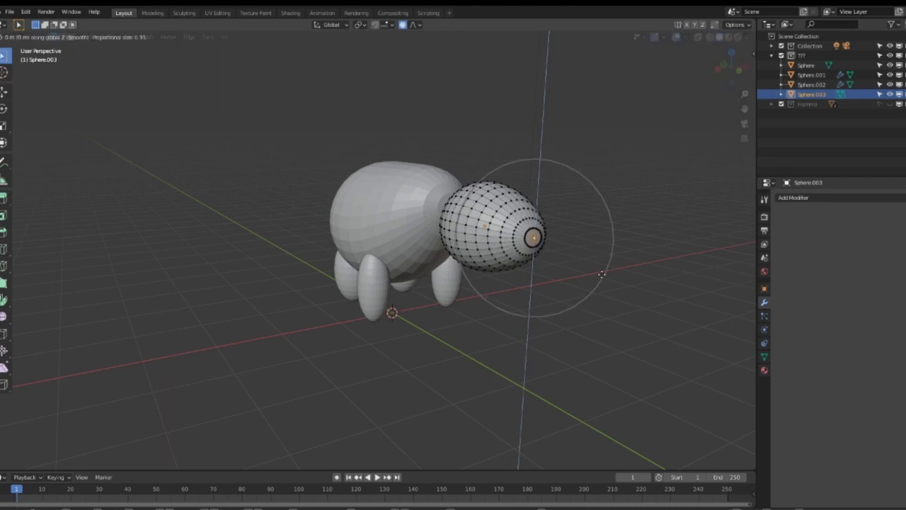
{"action": "key", "text": "g"}
{"action": "key", "text": "z"}
{"action": "scroll", "coordinate": [601, 291], "scroll_direction": "down", "scroll_amount": 4}
{"action": "left_click", "coordinate": [601, 303]}
{"action": "key", "text": "Tab"}
Add another UV sphere and move it along Y to the head's position.
{"action": "middle_click_drag", "start_coordinate": [598, 306], "coordinate": [486, 301]}
{"action": "left_click", "coordinate": [97, 36]}
{"action": "mouse_move", "coordinate": [104, 49]}
{"action": "left_click", "coordinate": [191, 77]}
{"action": "key", "text": "g"}
{"action": "key", "text": "y"}
{"action": "left_click", "coordinate": [658, 285]}
Raise the new sphere along Z above the head and scale it down to sit on top.
{"action": "key", "text": "g"}
{"action": "key", "text": "z"}
{"action": "left_click", "coordinate": [615, 113]}
{"action": "key", "text": "s"}
{"action": "left_click", "coordinate": [594, 352]}
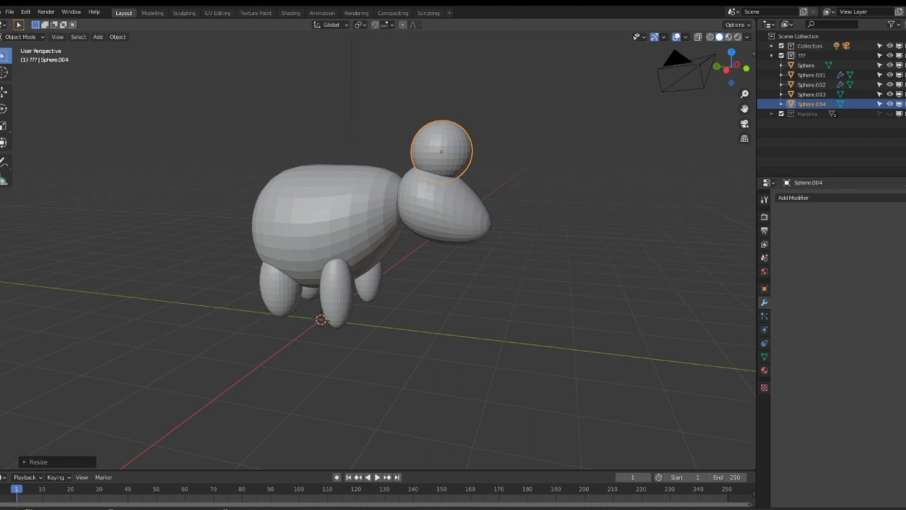
Resize the new sphere, stretch it along Z and lower it along Z to the head's level.
{"action": "key", "text": "s"}
{"action": "left_click", "coordinate": [465, 164]}
{"action": "key", "text": "s"}
{"action": "key", "text": "z"}
{"action": "left_click", "coordinate": [375, 246]}
{"action": "key", "text": "g"}
{"action": "key", "text": "z"}
{"action": "left_click", "coordinate": [588, 271]}
Move the stretched sphere to the side of the head and flatten it along X into an ear.
{"action": "middle_click_drag", "start_coordinate": [575, 214], "coordinate": [467, 212]}
{"action": "key", "text": "g"}
{"action": "left_click", "coordinate": [533, 219]}
{"action": "key", "text": "s"}
{"action": "key", "text": "x"}
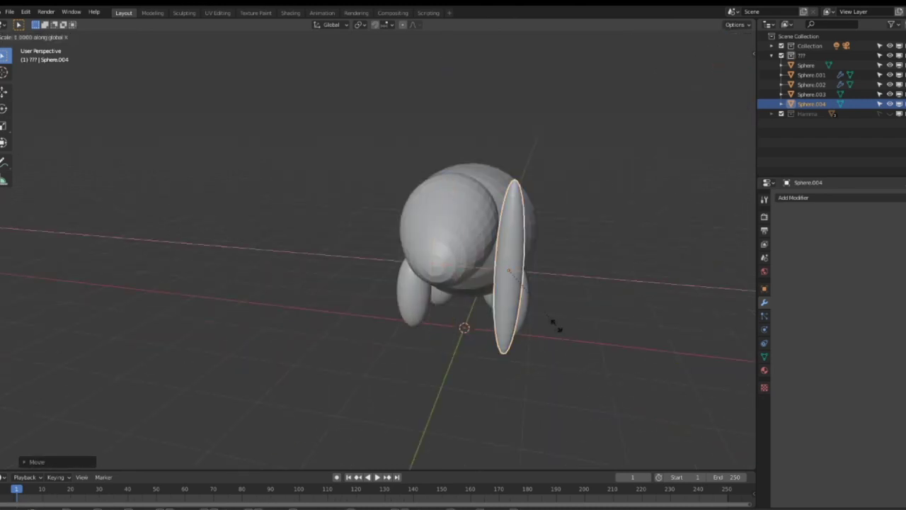
{"action": "left_click", "coordinate": [532, 294]}
In Edit Mode, lower the ear's top vertex along Z and pull it toward the head along X with proportional editing.
{"action": "key", "text": "Tab"}
{"action": "left_click", "coordinate": [508, 179]}
{"action": "middle_click_drag", "start_coordinate": [562, 173], "coordinate": [509, 164]}
{"action": "key", "text": "g"}
{"action": "key", "text": "z"}
{"action": "scroll", "coordinate": [512, 182], "scroll_direction": "up", "scroll_amount": 5}
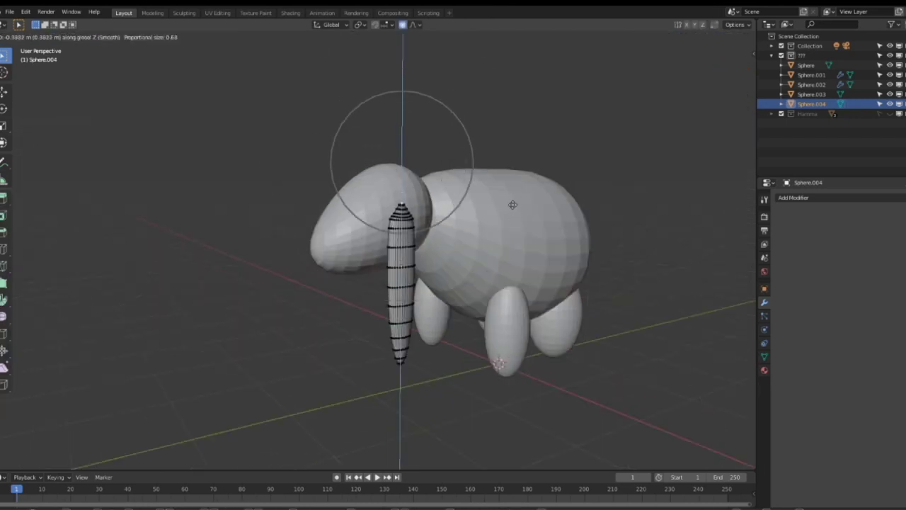
{"action": "left_click", "coordinate": [515, 204]}
{"action": "middle_click_drag", "start_coordinate": [516, 204], "coordinate": [492, 151]}
{"action": "key", "text": "x"}
{"action": "left_click", "coordinate": [535, 263]}
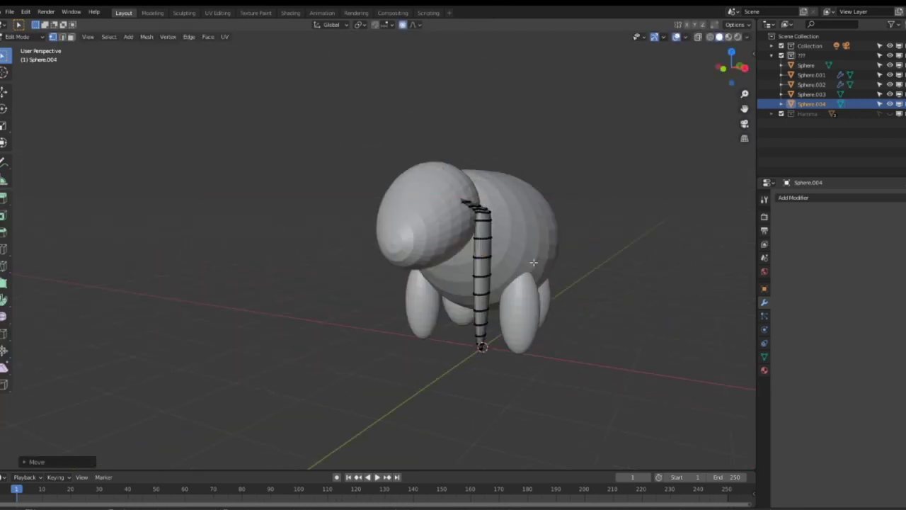
In Object Mode, shift the whole ear along X and along Z against the head.
{"action": "key", "text": "Tab"}
{"action": "key", "text": "g"}
{"action": "key", "text": "x"}
{"action": "left_click", "coordinate": [494, 259]}
{"action": "key", "text": "g"}
{"action": "key", "text": "z"}
{"action": "left_click", "coordinate": [486, 249]}
Undo the ear's recent moves and top-vertex edits.
{"action": "middle_click_drag", "start_coordinate": [485, 249], "coordinate": [517, 253]}
{"action": "key", "text": "Tab"}
{"action": "key", "text": "ctrl+z"}
{"action": "key", "text": "ctrl+z"}
{"action": "key", "text": "ctrl+z"}
{"action": "key", "text": "ctrl+z"}
{"action": "key", "text": "ctrl+z"}
Bend the ear's top vertex inward along X with proportional editing and return to Object Mode.
{"action": "key", "text": "g"}
{"action": "key", "text": "x"}
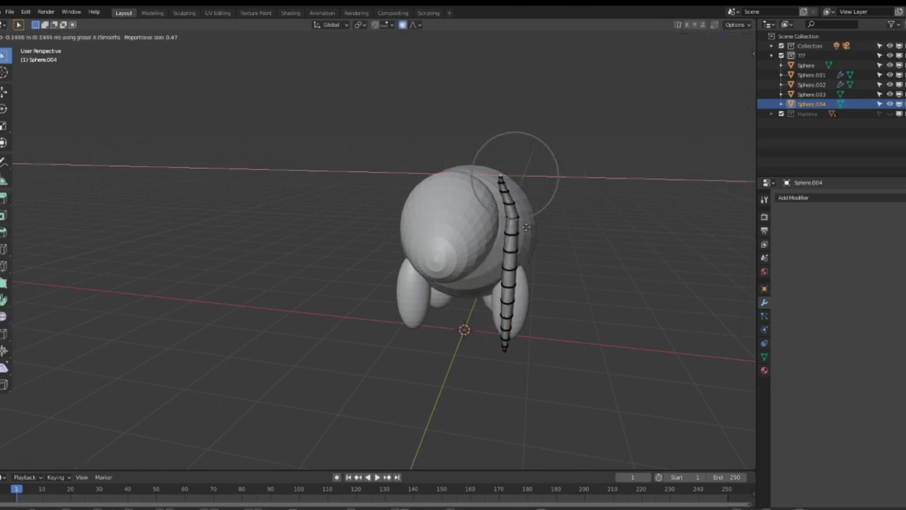
{"action": "left_click", "coordinate": [525, 230]}
{"action": "key", "text": "Tab"}
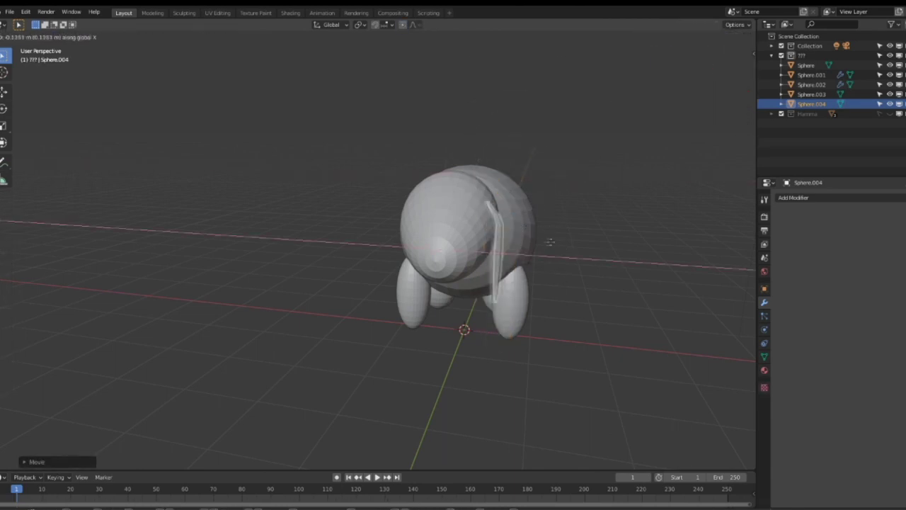
With X-ray on in Edit Mode, select the ear's middle rings and push them outward along X with proportional editing.
{"action": "key", "text": "Tab"}
{"action": "middle_click_drag", "start_coordinate": [540, 245], "coordinate": [548, 233]}
{"action": "key", "text": "alt+z"}
{"action": "left_click_drag", "start_coordinate": [503, 228], "coordinate": [553, 244]}
{"action": "key", "text": "g"}
{"action": "key", "text": "x"}
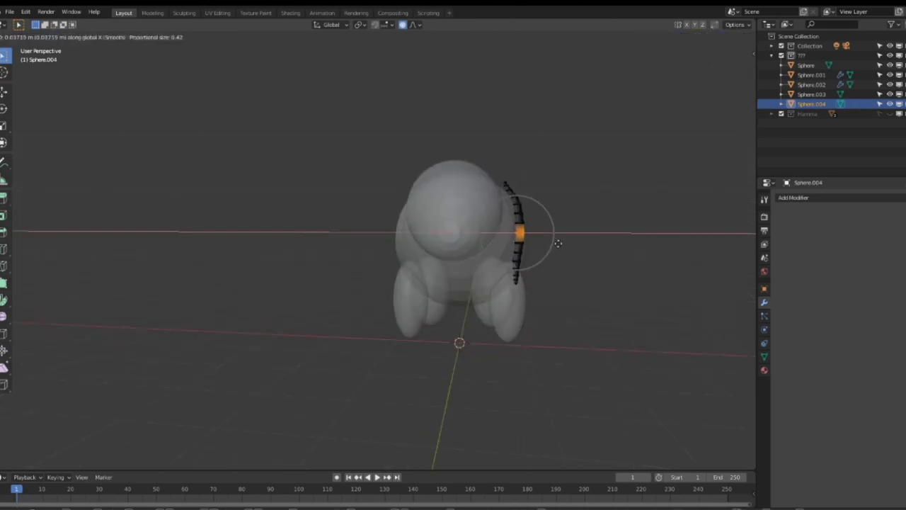
{"action": "left_click", "coordinate": [559, 244]}
Nudge the ear's middle again along X, return to Object Mode and turn X-ray off.
{"action": "key", "text": "g"}
{"action": "key", "text": "x"}
{"action": "left_click", "coordinate": [558, 245]}
{"action": "key", "text": "Tab"}
{"action": "left_click", "coordinate": [28, 37]}
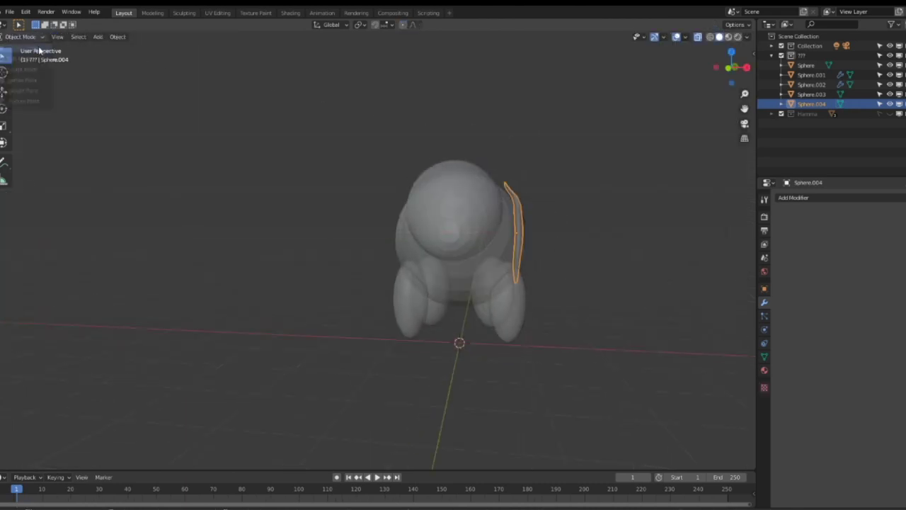
{"action": "left_click", "coordinate": [700, 37]}
Move the ear along X toward the side of the head.
{"action": "key", "text": "g"}
{"action": "key", "text": "x"}
{"action": "key", "text": "x"}
{"action": "left_click", "coordinate": [590, 199]}
{"action": "key", "text": "g"}
{"action": "key", "text": "x"}
{"action": "left_click", "coordinate": [569, 201]}
Rotate the ear to follow the head and shift it along Z.
{"action": "middle_click_drag", "start_coordinate": [570, 203], "coordinate": [549, 231]}
{"action": "key", "text": "r"}
{"action": "left_click", "coordinate": [529, 311]}
{"action": "key", "text": "g"}
{"action": "key", "text": "z"}
{"action": "left_click", "coordinate": [528, 318]}
Fine-tune the ear's position along X and Z so it hangs beside the head.
{"action": "middle_click_drag", "start_coordinate": [527, 317], "coordinate": [566, 301]}
{"action": "key", "text": "g"}
{"action": "key", "text": "x"}
{"action": "key", "text": "g"}
{"action": "key", "text": "z"}
{"action": "left_click", "coordinate": [485, 301]}
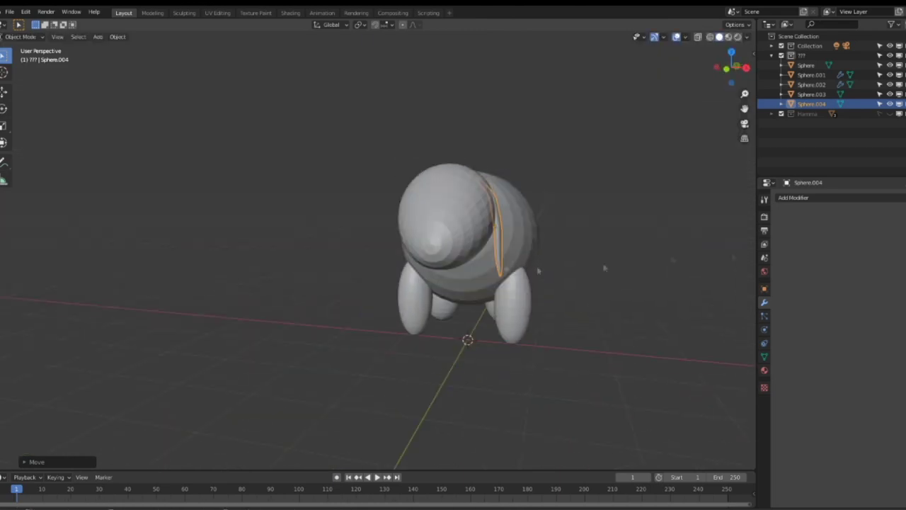
Mirror the ear to the head's other side with a Mirror modifier using a mirror object, and apply the modifier.
{"action": "left_click", "coordinate": [828, 197]}
{"action": "left_click", "coordinate": [713, 292]}
{"action": "left_click", "coordinate": [850, 265]}
{"action": "left_click", "coordinate": [837, 307]}
{"action": "left_click", "coordinate": [886, 214]}
{"action": "left_click", "coordinate": [874, 225]}
Apply the Mirror modifiers on both pairs of legs.
{"action": "left_click", "coordinate": [523, 305]}
{"action": "left_click", "coordinate": [887, 214]}
{"action": "left_click", "coordinate": [875, 225]}
{"action": "left_click", "coordinate": [490, 309]}
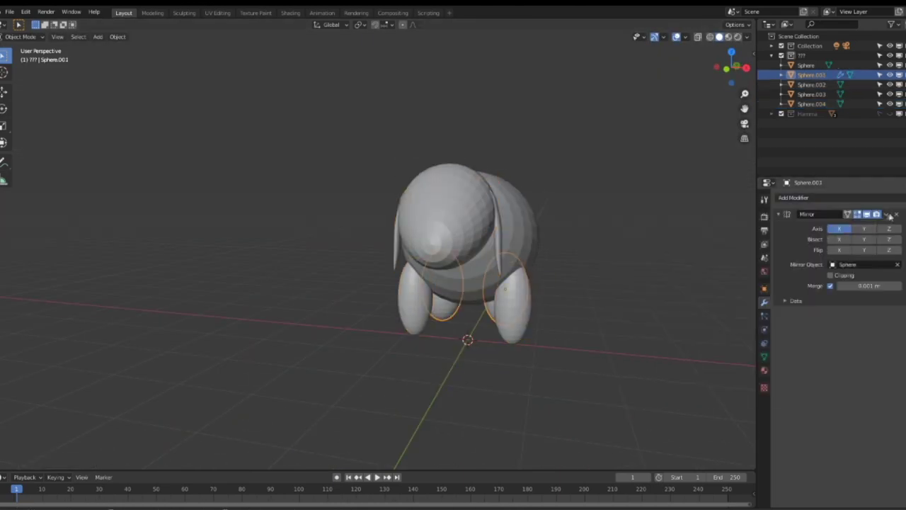
{"action": "left_click", "coordinate": [888, 214]}
{"action": "left_click", "coordinate": [875, 225]}
Apply Shade Smooth to the creature's parts.
{"action": "left_click", "coordinate": [483, 349]}
{"action": "right_click", "coordinate": [484, 349]}
{"action": "left_click", "coordinate": [483, 349]}
{"action": "left_click", "coordinate": [366, 283]}
{"action": "right_click", "coordinate": [366, 296]}
{"action": "left_click", "coordinate": [366, 297]}
Select the body and add a particle system of type Hair to it.
{"action": "middle_click_drag", "start_coordinate": [402, 297], "coordinate": [411, 315]}
{"action": "left_click", "coordinate": [489, 305]}
{"action": "left_click", "coordinate": [764, 316]}
{"action": "left_click", "coordinate": [903, 200]}
{"action": "left_click", "coordinate": [876, 252]}
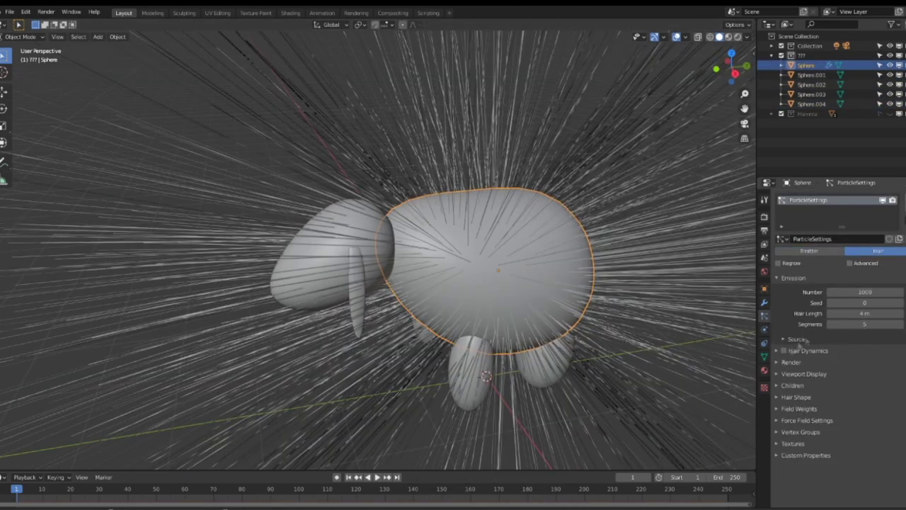
Set the hair's children to Interpolated and reduce their length to 0.068.
{"action": "left_click", "coordinate": [787, 420]}
{"action": "left_click", "coordinate": [877, 432]}
{"action": "scroll", "coordinate": [869, 417], "scroll_direction": "down", "scroll_amount": 5}
{"action": "left_click_drag", "start_coordinate": [869, 368], "coordinate": [800, 368]}
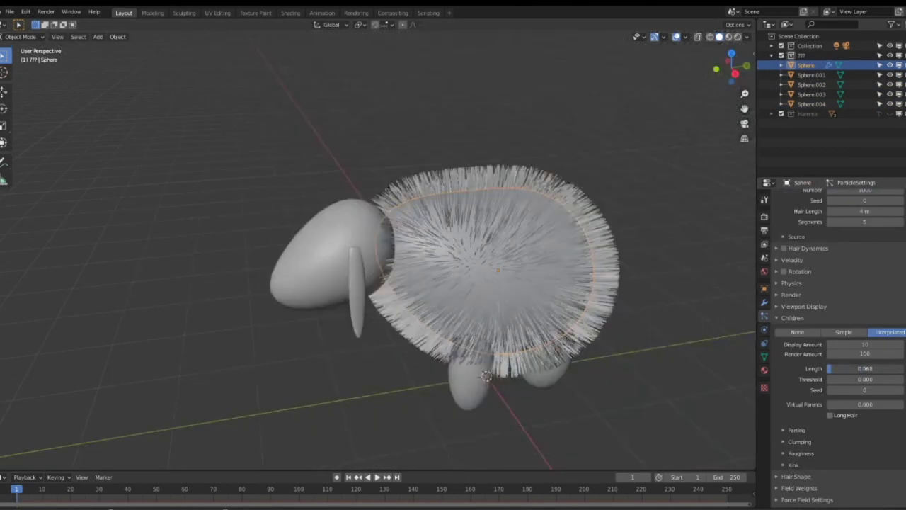
Give the child hairs a Curl kink with amplitude 2.15 m, frequency 0 and shape 0.025.
{"action": "left_click", "coordinate": [801, 441]}
{"action": "scroll", "coordinate": [804, 417], "scroll_direction": "down", "scroll_amount": 4}
{"action": "left_click", "coordinate": [808, 431]}
{"action": "left_click", "coordinate": [840, 446]}
{"action": "left_click", "coordinate": [845, 419]}
{"action": "scroll", "coordinate": [846, 430], "scroll_direction": "down", "scroll_amount": 4}
{"action": "mouse_move", "coordinate": [861, 387]}
{"action": "left_mouse_down"}
{"action": "mouse_move", "coordinate": [893, 387]}
{"action": "mouse_move", "coordinate": [863, 387]}
{"action": "left_mouse_up"}
{"action": "left_click_drag", "start_coordinate": [865, 419], "coordinate": [842, 419]}
{"action": "left_click", "coordinate": [876, 430]}
{"action": "left_click", "coordinate": [857, 444]}
Try the Clump Noise option on the child hairs and expand the Roughness settings.
{"action": "scroll", "coordinate": [860, 431], "scroll_direction": "down", "scroll_amount": 4}
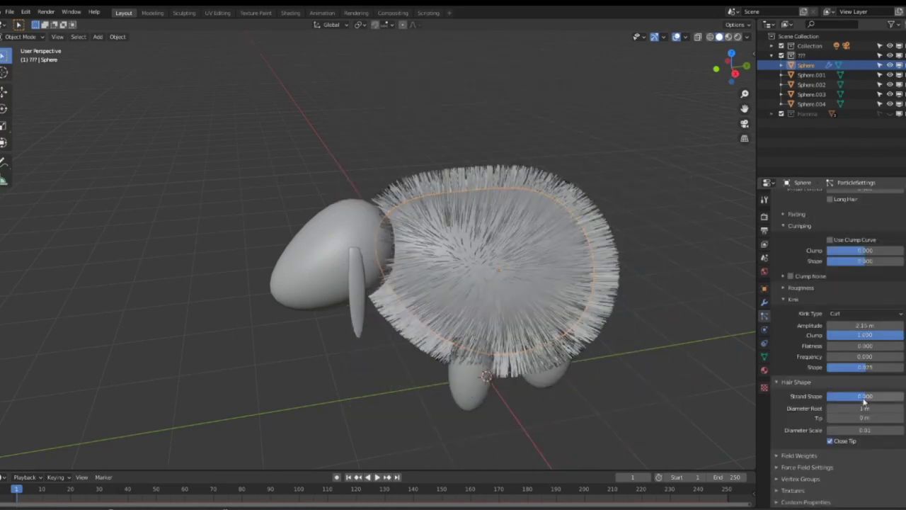
{"action": "left_click", "coordinate": [778, 382]}
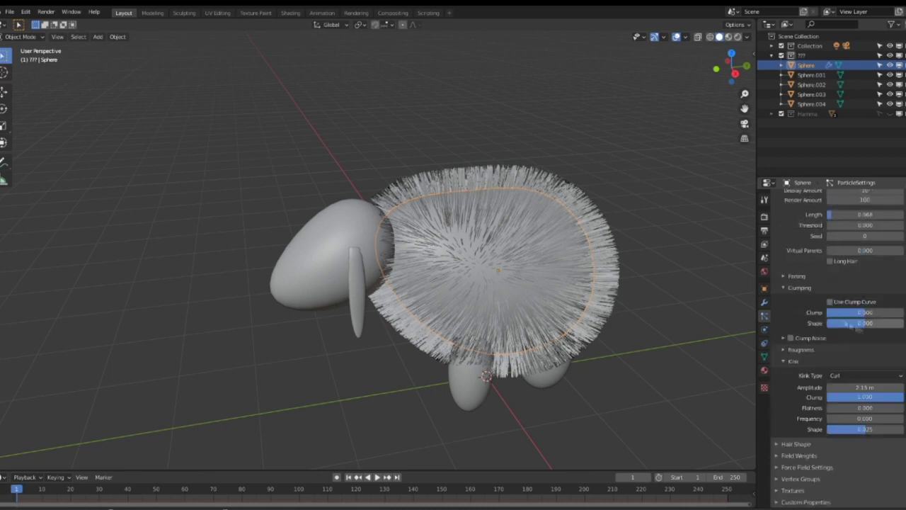
{"action": "left_click", "coordinate": [791, 337]}
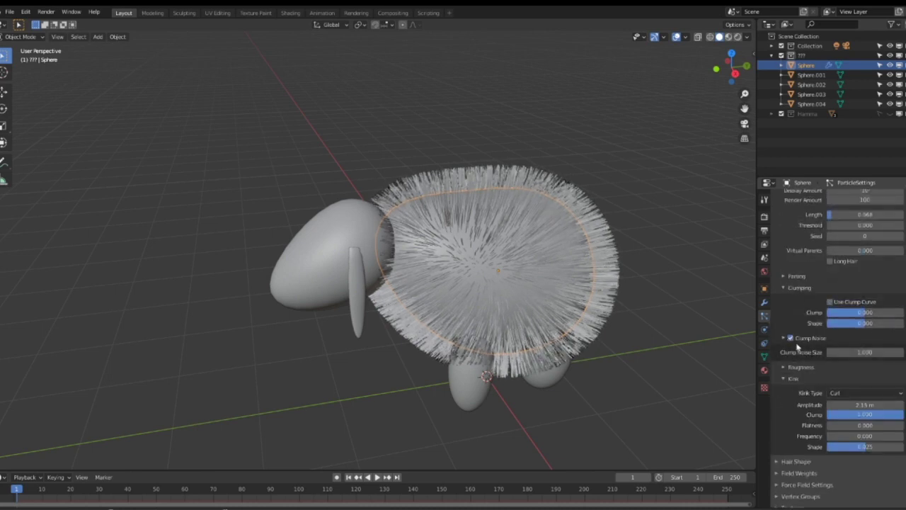
{"action": "key", "text": "Return"}
{"action": "left_click", "coordinate": [791, 338]}
{"action": "left_click", "coordinate": [785, 367]}
{"action": "scroll", "coordinate": [786, 370], "scroll_direction": "down", "scroll_amount": 4}
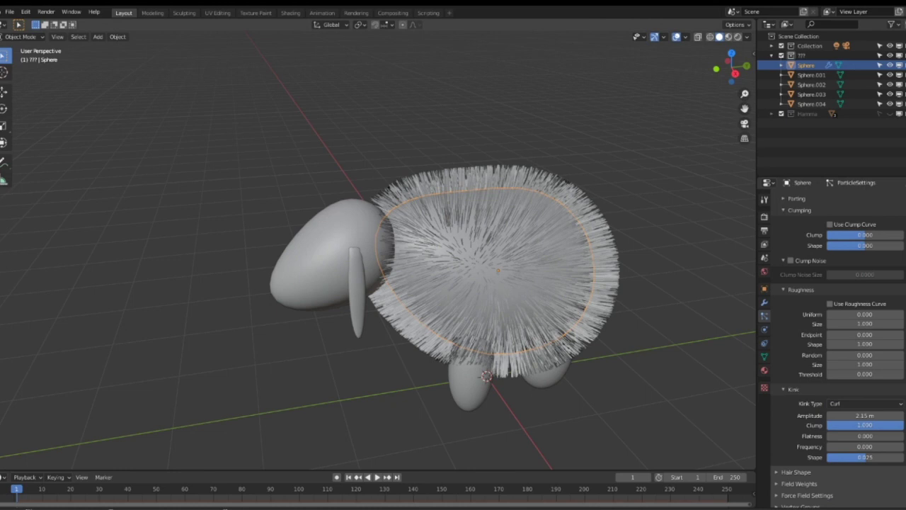
{"action": "scroll", "coordinate": [835, 318], "scroll_direction": "up", "scroll_amount": 5}
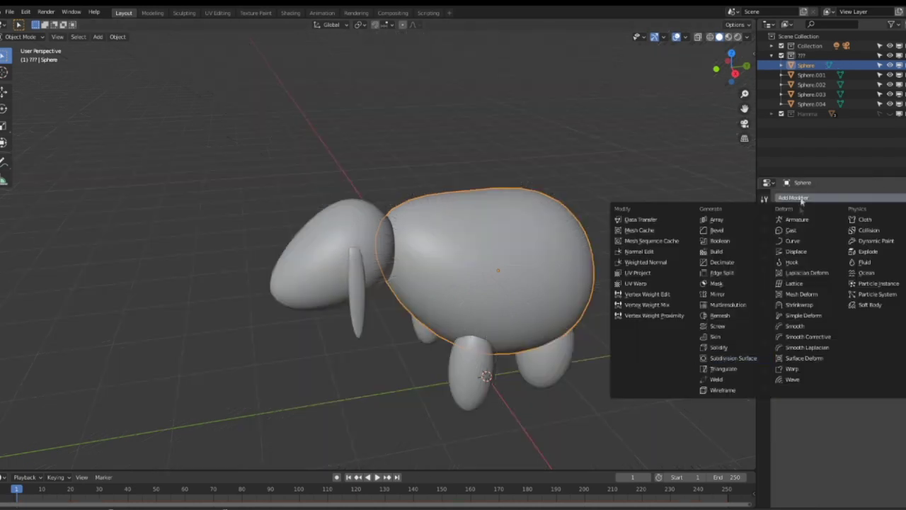
Add a Subdivision Surface modifier to the body and create a new Hair particle system on it.
{"action": "left_click", "coordinate": [715, 358]}
{"action": "left_click", "coordinate": [764, 315]}
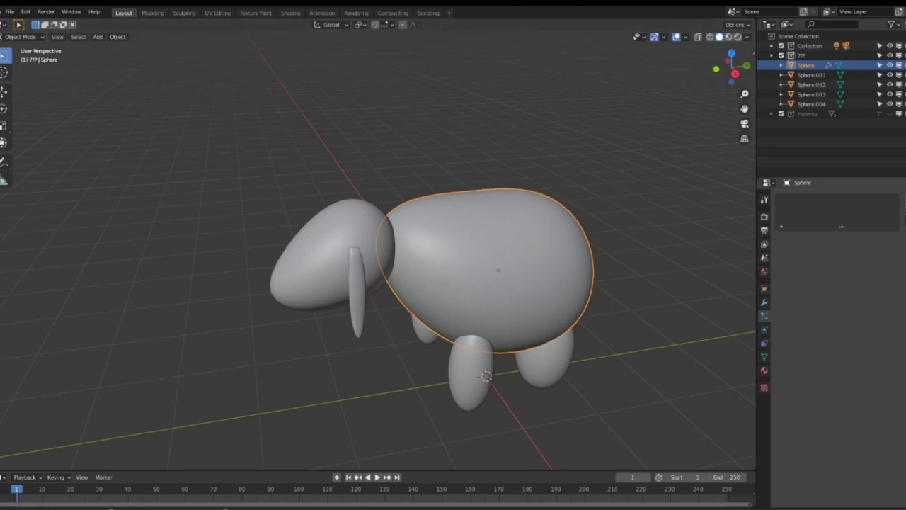
{"action": "left_click", "coordinate": [905, 200]}
{"action": "left_click", "coordinate": [875, 253]}
Set the body hair's number to 500 and its hair length to 0.41 m.
{"action": "double_click", "coordinate": [871, 291]}
{"action": "type", "text": "500"}
{"action": "key", "text": "Return"}
{"action": "double_click", "coordinate": [873, 314]}
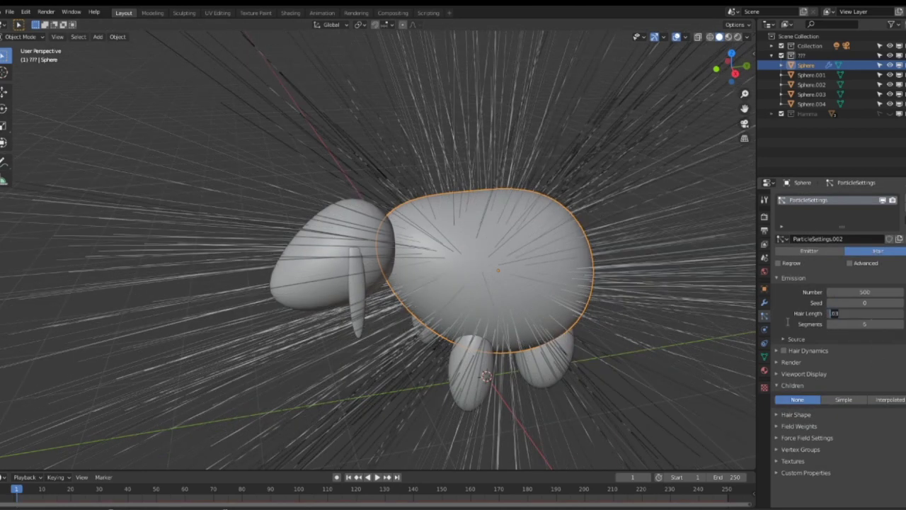
{"action": "type", "text": "0.41"}
{"action": "key", "text": "Return"}
Set the hair's segments to 10 and its children type to Simple.
{"action": "left_click", "coordinate": [828, 372]}
{"action": "left_click", "coordinate": [779, 325]}
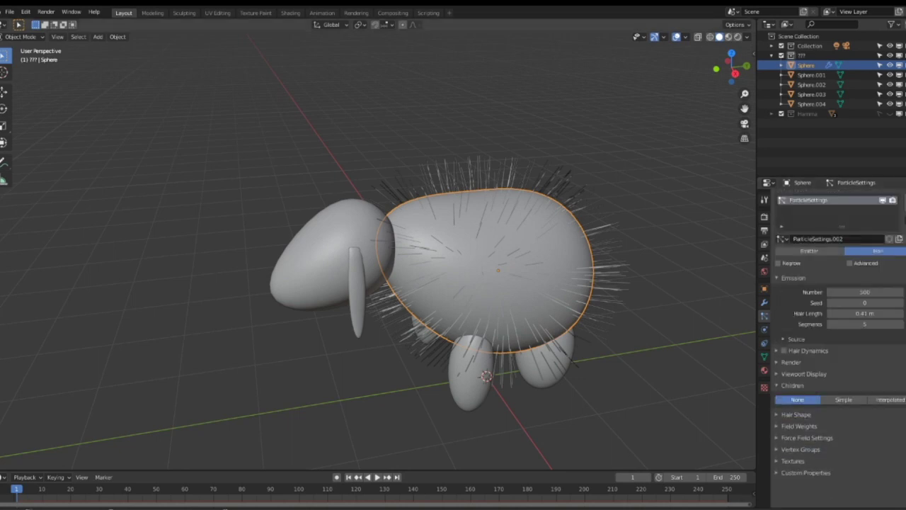
{"action": "left_click", "coordinate": [781, 374]}
{"action": "left_click", "coordinate": [780, 337]}
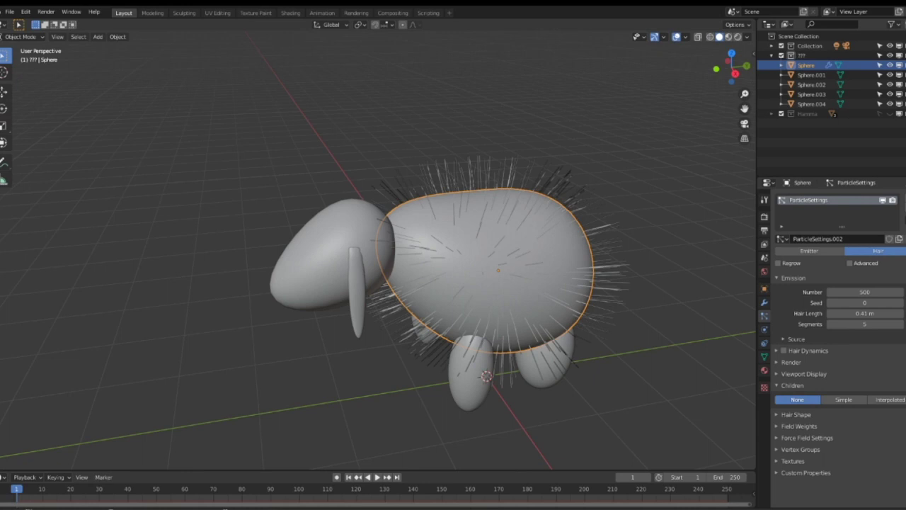
{"action": "left_click", "coordinate": [781, 363]}
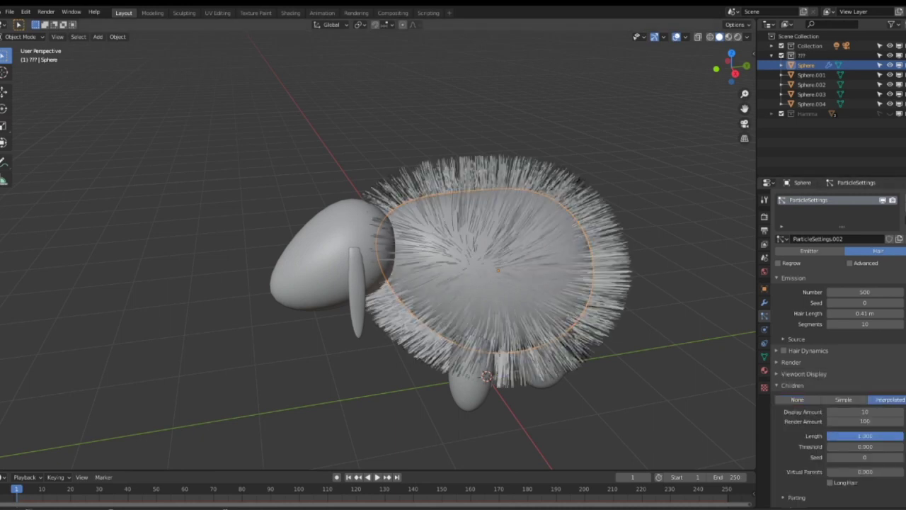
{"action": "left_click", "coordinate": [843, 399]}
Adjust the clumping of the body hair's children.
{"action": "scroll", "coordinate": [814, 354], "scroll_direction": "down", "scroll_amount": 12}
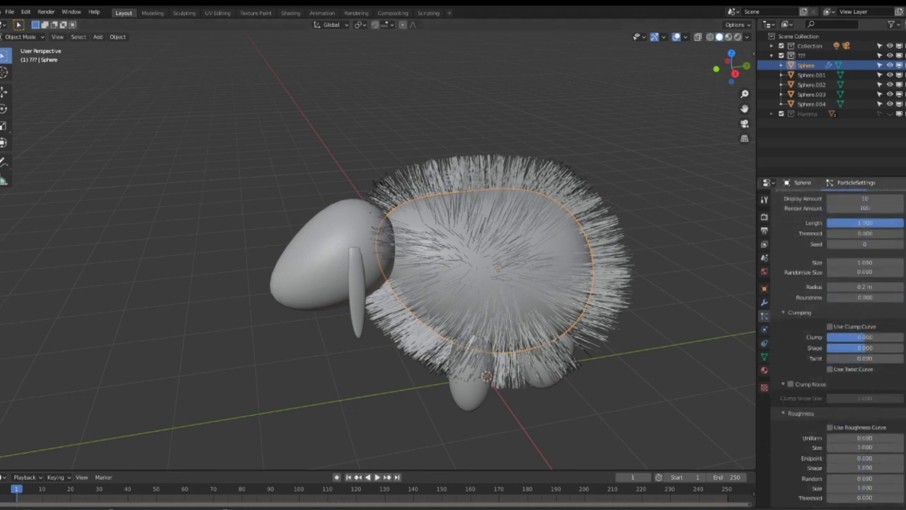
{"action": "left_click", "coordinate": [786, 339]}
{"action": "left_click", "coordinate": [793, 413]}
{"action": "left_click_drag", "start_coordinate": [864, 345], "coordinate": [889, 345]}
{"action": "left_click", "coordinate": [785, 321]}
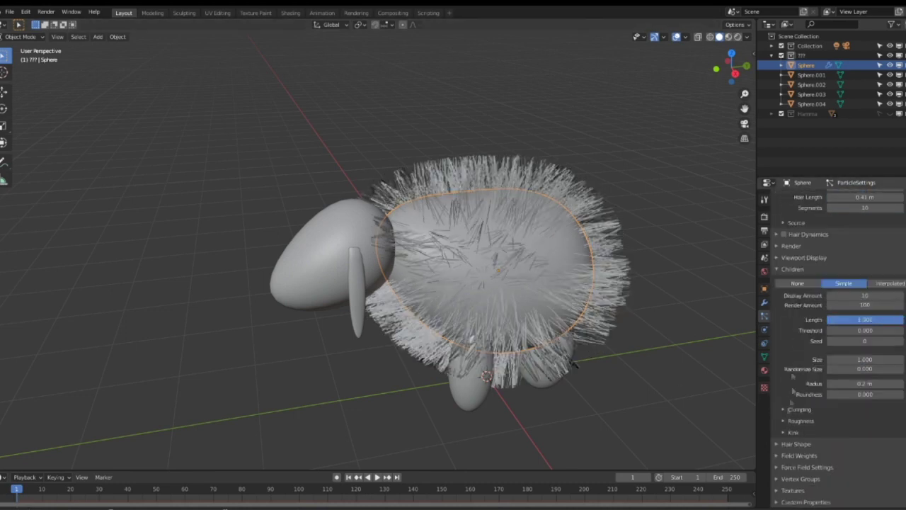
Set the child hairs' endpoint roughness to 0.097 and random roughness to 0.07.
{"action": "left_click", "coordinate": [789, 420]}
{"action": "scroll", "coordinate": [788, 418], "scroll_direction": "down", "scroll_amount": 5}
{"action": "left_click", "coordinate": [857, 377]}
{"action": "left_click_drag", "start_coordinate": [858, 377], "coordinate": [871, 377]}
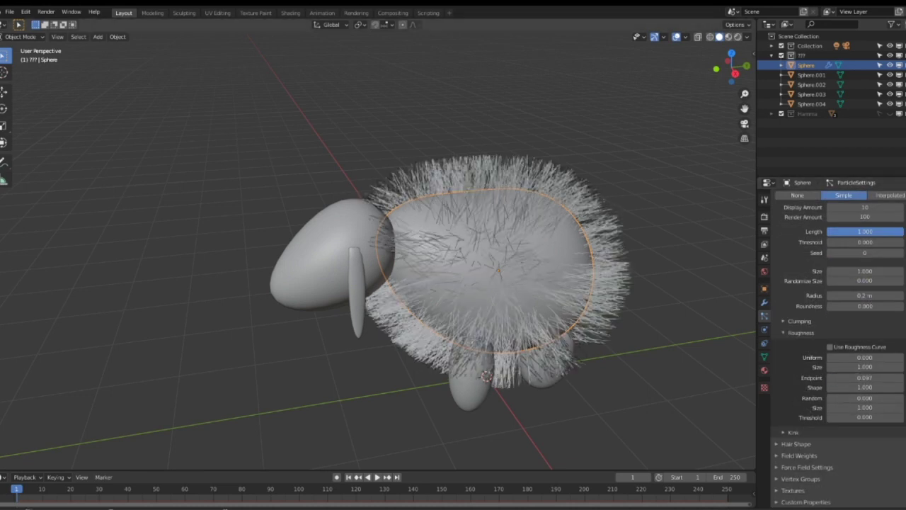
{"action": "left_click", "coordinate": [871, 398]}
{"action": "type", "text": "0.07"}
{"action": "key", "text": "Return"}
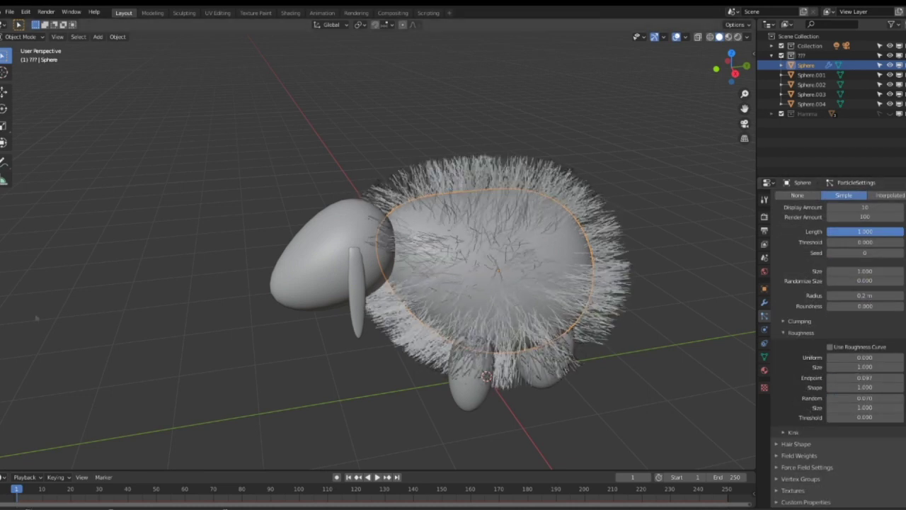
Set the child hairs' kink type to Curl with amplitude 0.1 m and frequency 10.
{"action": "left_click", "coordinate": [792, 432]}
{"action": "scroll", "coordinate": [794, 432], "scroll_direction": "down", "scroll_amount": 1}
{"action": "left_click", "coordinate": [859, 426]}
{"action": "left_click", "coordinate": [857, 451]}
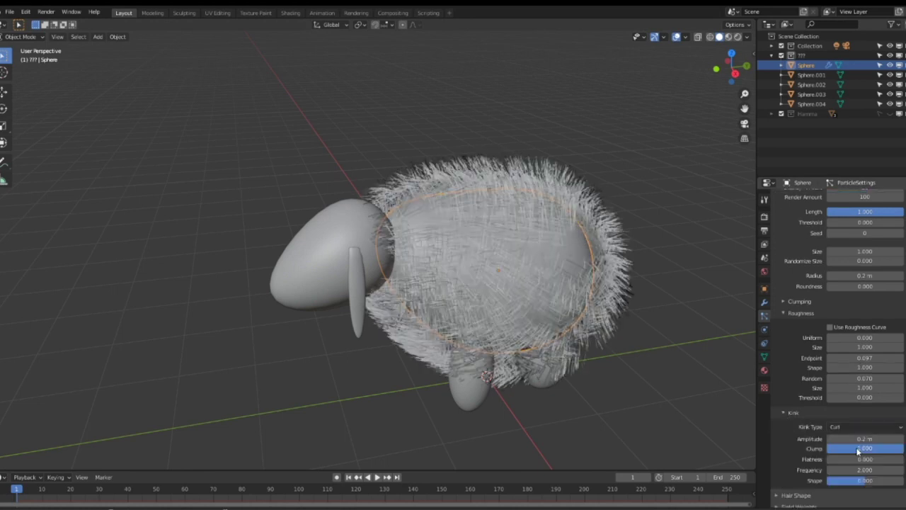
{"action": "scroll", "coordinate": [835, 340], "scroll_direction": "down", "scroll_amount": 2}
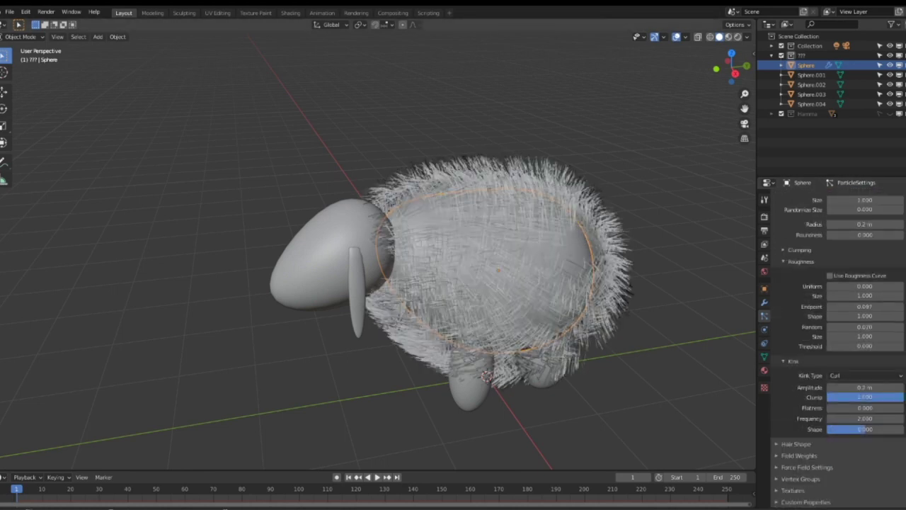
{"action": "mouse_move", "coordinate": [865, 388]}
{"action": "left_mouse_down"}
{"action": "mouse_move", "coordinate": [897, 387]}
{"action": "mouse_move", "coordinate": [860, 387]}
{"action": "left_mouse_up"}
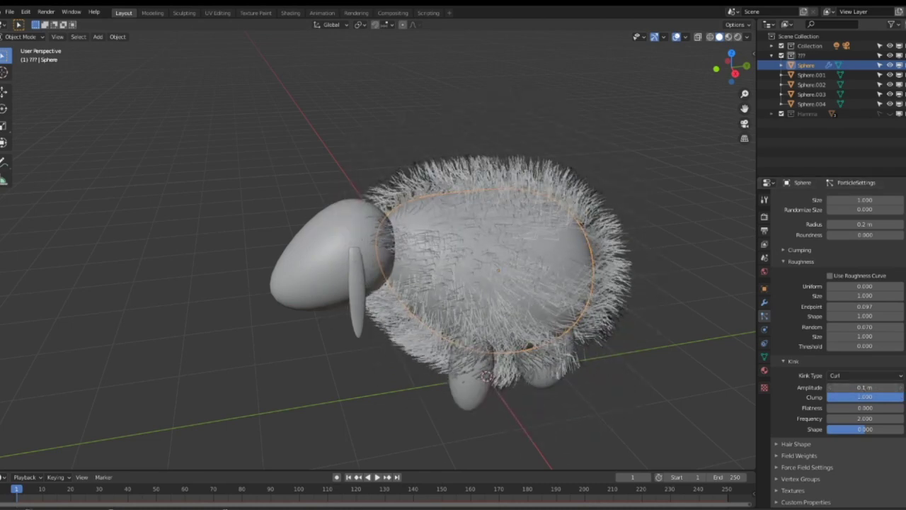
{"action": "key", "text": "Return"}
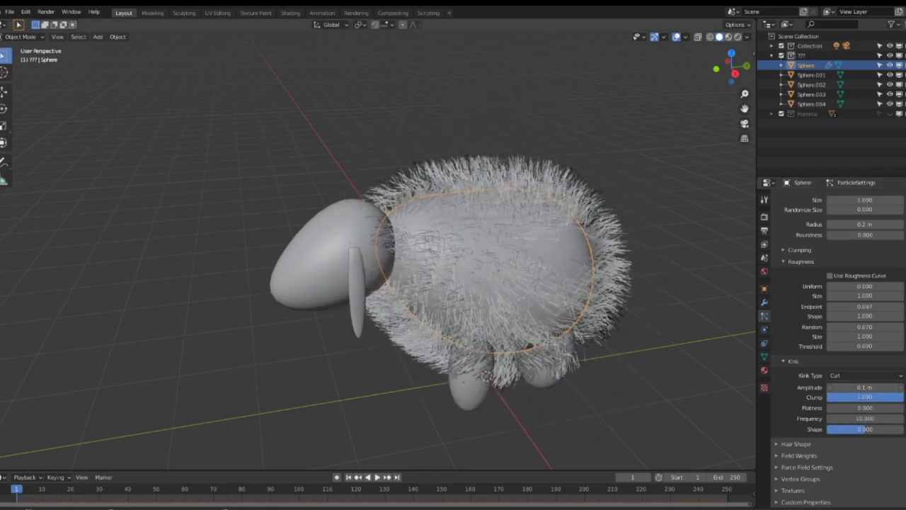
Set the body wool's curl amplitude to 0.04 m and its frequency to 15.
{"action": "left_click", "coordinate": [869, 387]}
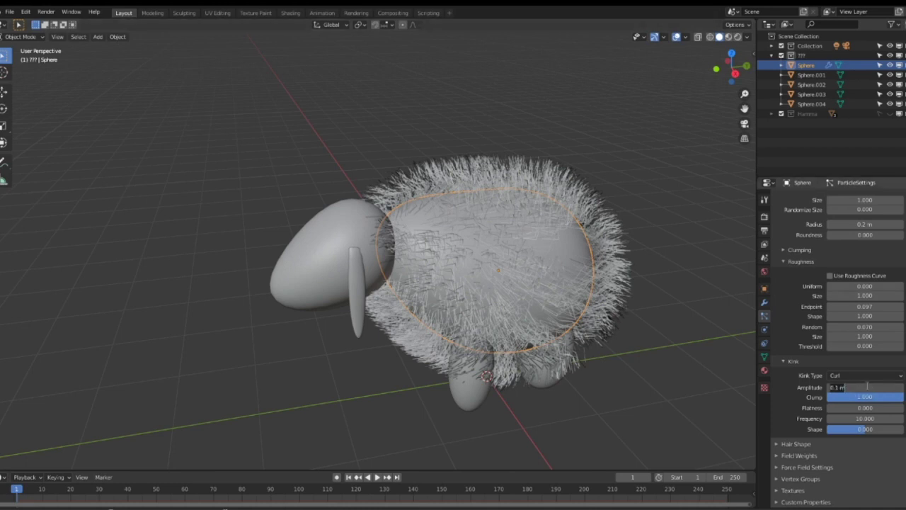
{"action": "type", "text": "0.03"}
{"action": "key", "text": "Return"}
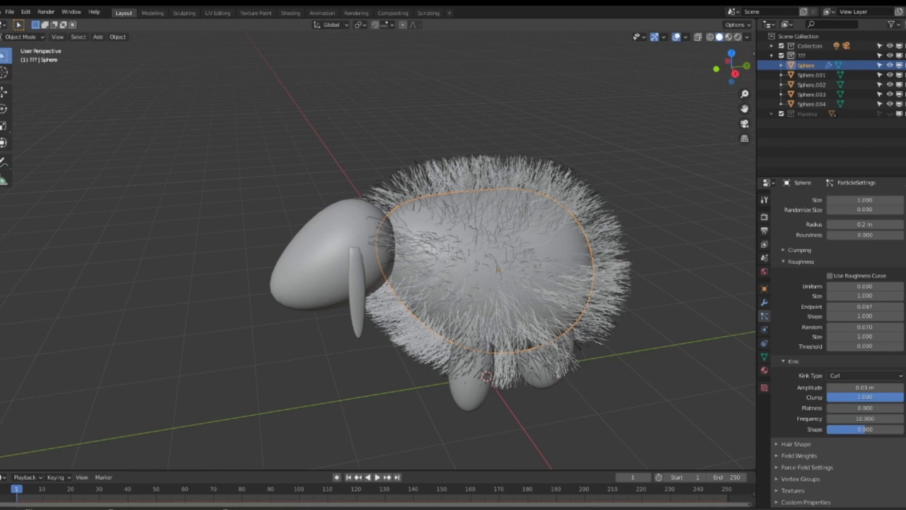
{"action": "left_click", "coordinate": [900, 388]}
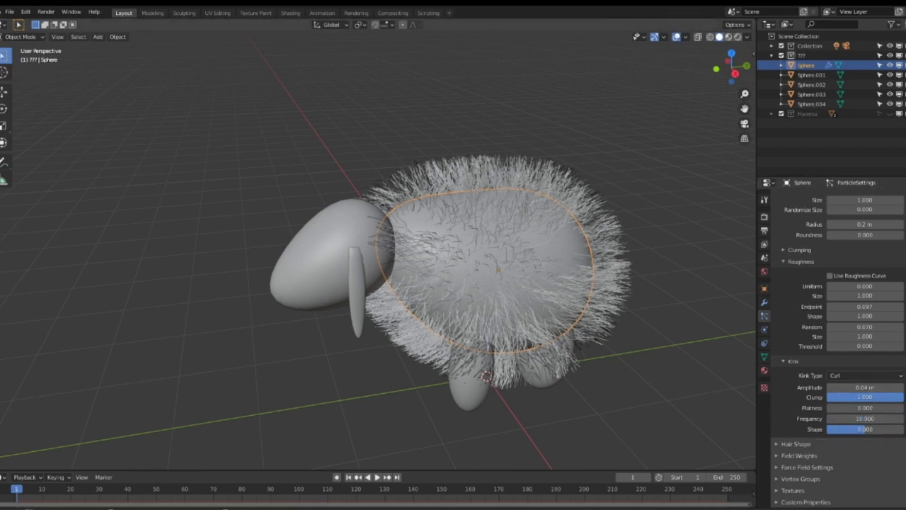
{"action": "left_click", "coordinate": [865, 418]}
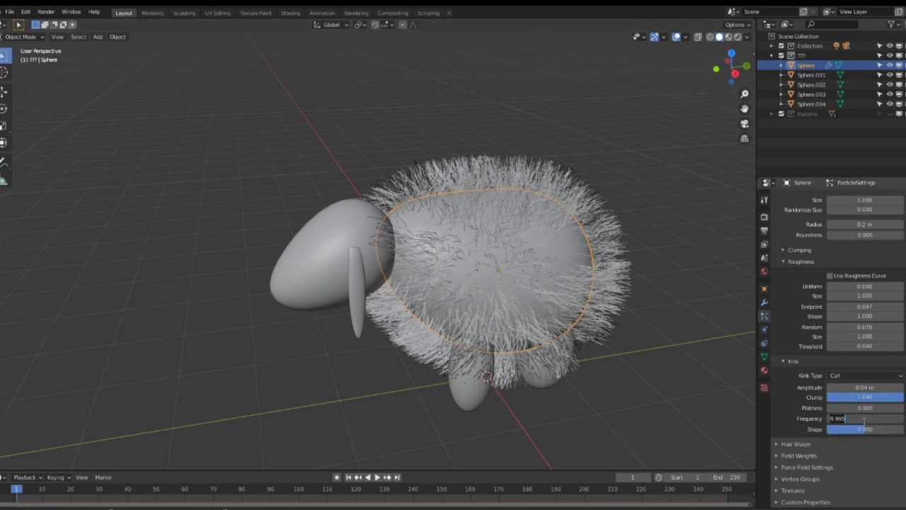
{"action": "type", "text": "15"}
{"action": "key", "text": "Return"}
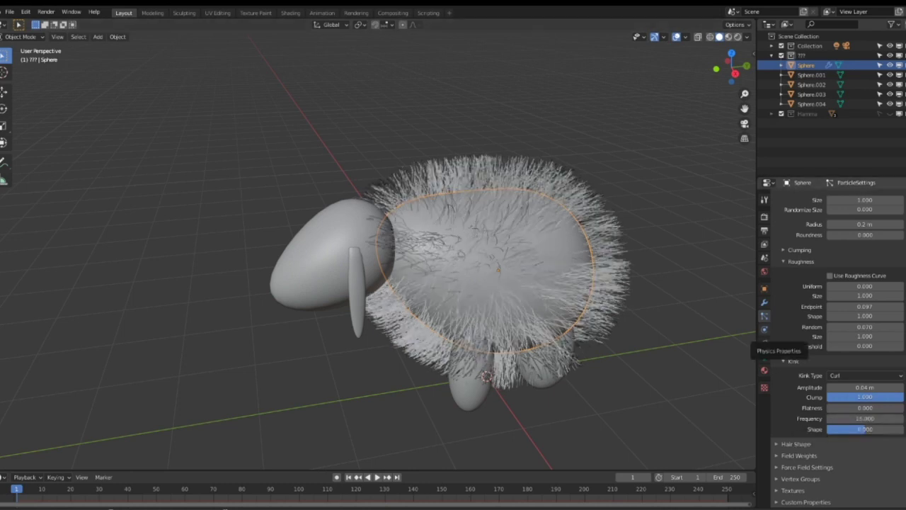
{"action": "middle_click_drag", "start_coordinate": [499, 245], "coordinate": [514, 253]}
{"action": "scroll", "coordinate": [514, 253], "scroll_direction": "up", "scroll_amount": 5}
{"action": "scroll", "coordinate": [514, 252], "scroll_direction": "down", "scroll_amount": 4}
Try the Spiral kink type on the body wool and switch back to Curl.
{"action": "left_click", "coordinate": [857, 375]}
{"action": "left_click", "coordinate": [849, 439]}
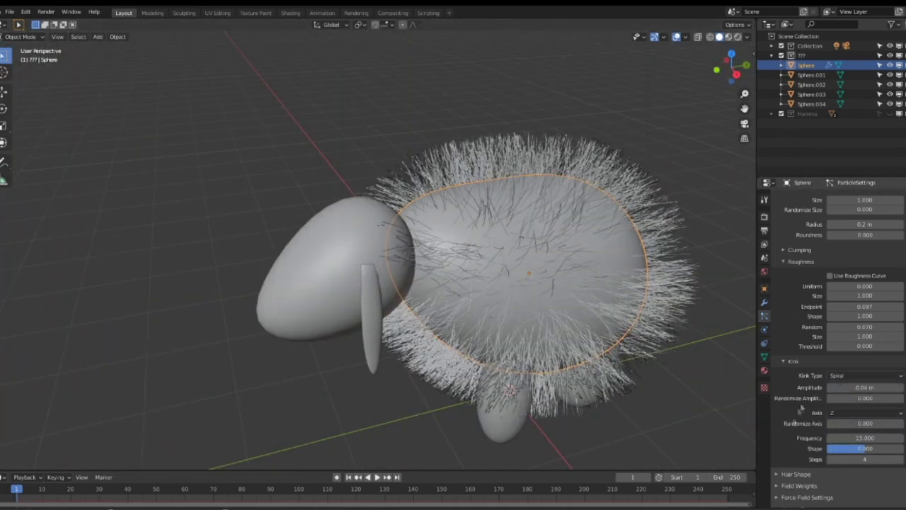
{"action": "left_click", "coordinate": [845, 376]}
{"action": "left_click", "coordinate": [836, 410]}
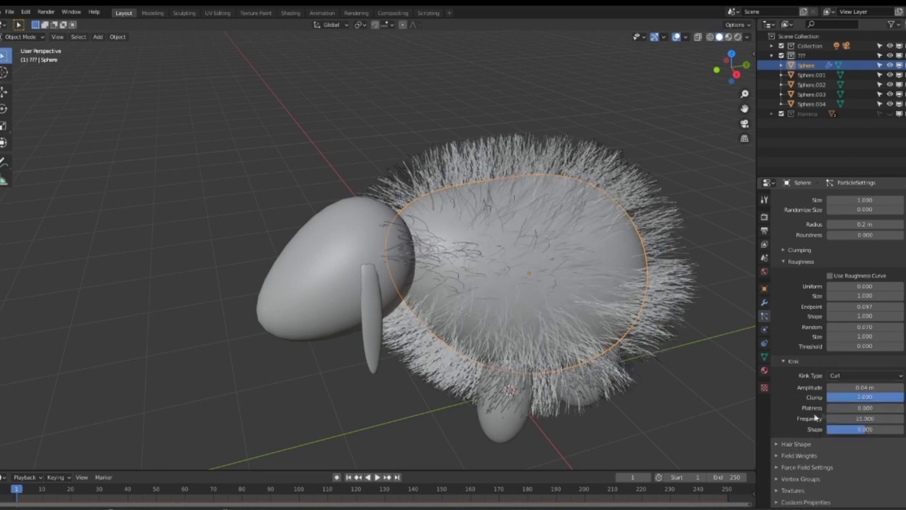
Examine the body wool in rendered view and look through the hair's roughness and path rendering settings.
{"action": "left_click", "coordinate": [781, 443]}
{"action": "left_click", "coordinate": [785, 384]}
{"action": "left_click", "coordinate": [784, 262]}
{"action": "left_click", "coordinate": [783, 262]}
{"action": "left_click", "coordinate": [785, 262]}
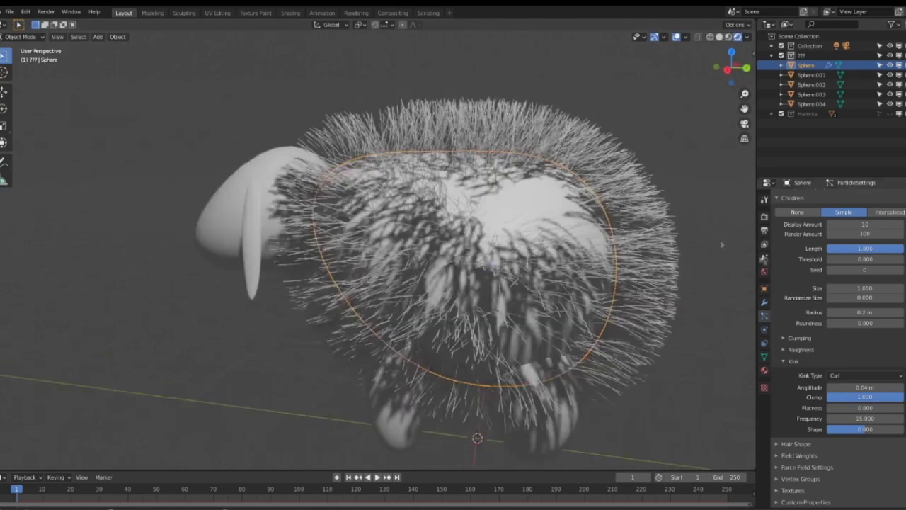
{"action": "scroll", "coordinate": [835, 332], "scroll_direction": "up", "scroll_amount": 6}
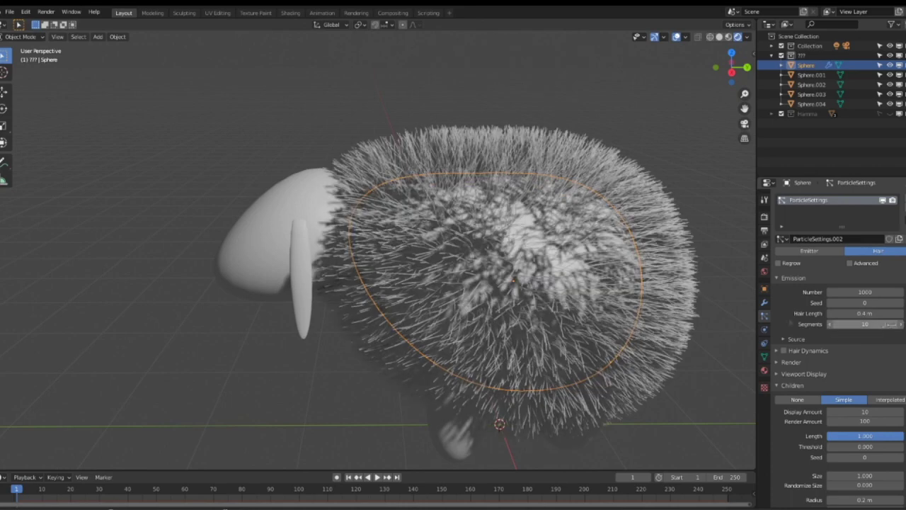
{"action": "left_click", "coordinate": [785, 341]}
{"action": "left_click", "coordinate": [786, 341]}
{"action": "left_click", "coordinate": [779, 362]}
{"action": "scroll", "coordinate": [814, 368], "scroll_direction": "down", "scroll_amount": 3}
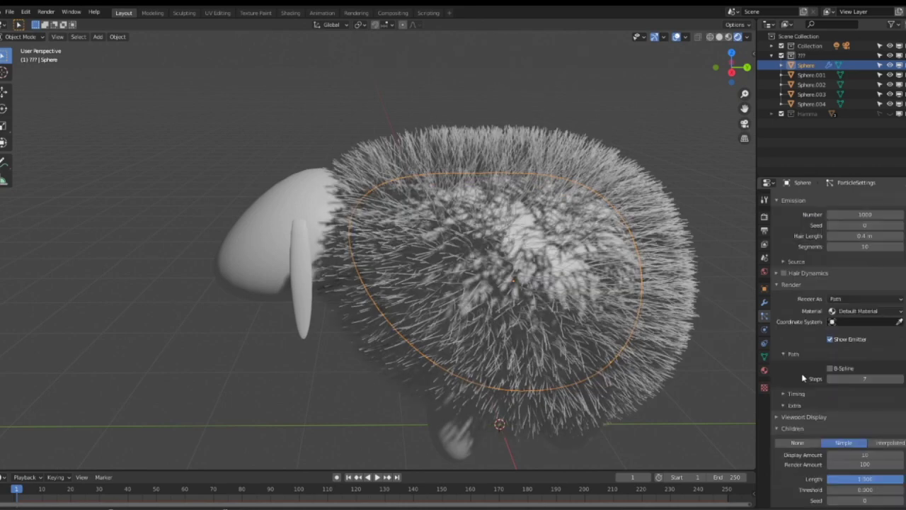
{"action": "left_click", "coordinate": [782, 285]}
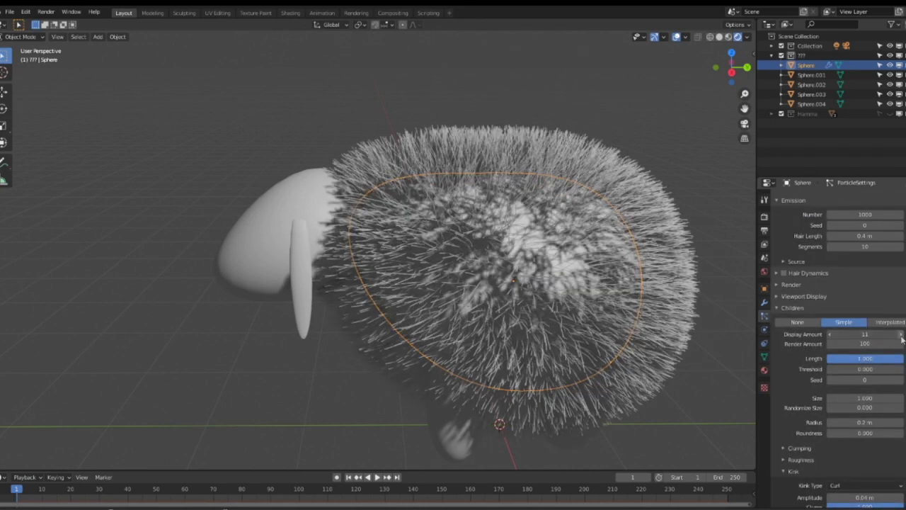
Set the body hair's child display amount to 100 and shorten the child length to about 0.47.
{"action": "left_click_drag", "start_coordinate": [901, 336], "coordinate": [884, 337]}
{"action": "left_click", "coordinate": [885, 334]}
{"action": "type", "text": "100"}
{"action": "key", "text": "Return"}
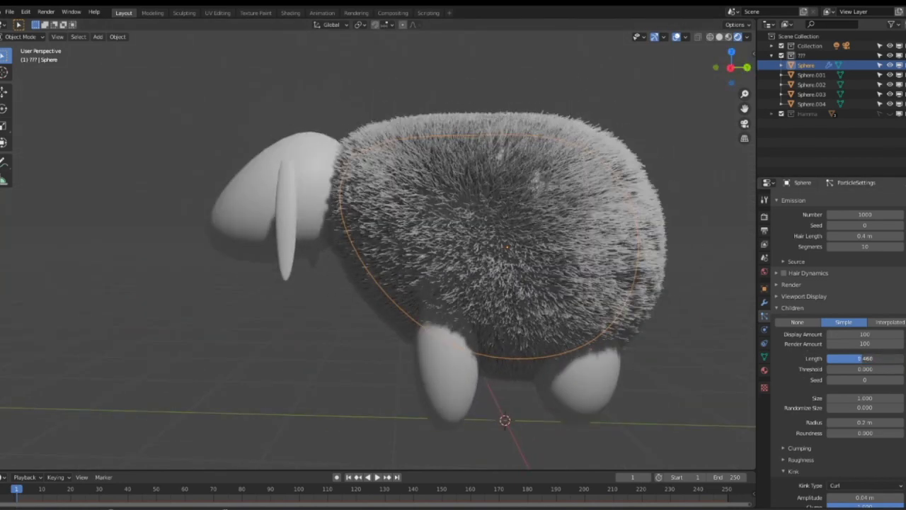
Add a particle system to the front legs and select their upper vertices in edit mode, using solid shading.
{"action": "left_click", "coordinate": [573, 377]}
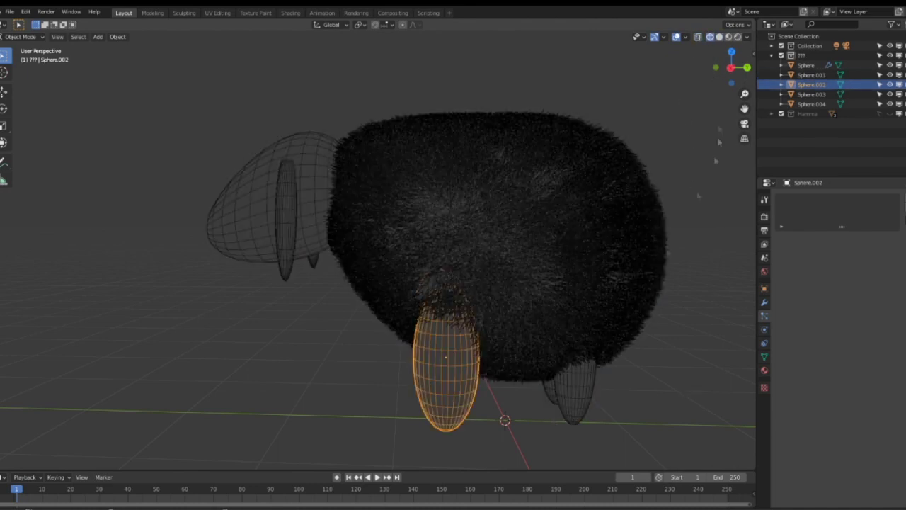
{"action": "left_click", "coordinate": [719, 37]}
{"action": "key", "text": "y"}
{"action": "left_click", "coordinate": [486, 387]}
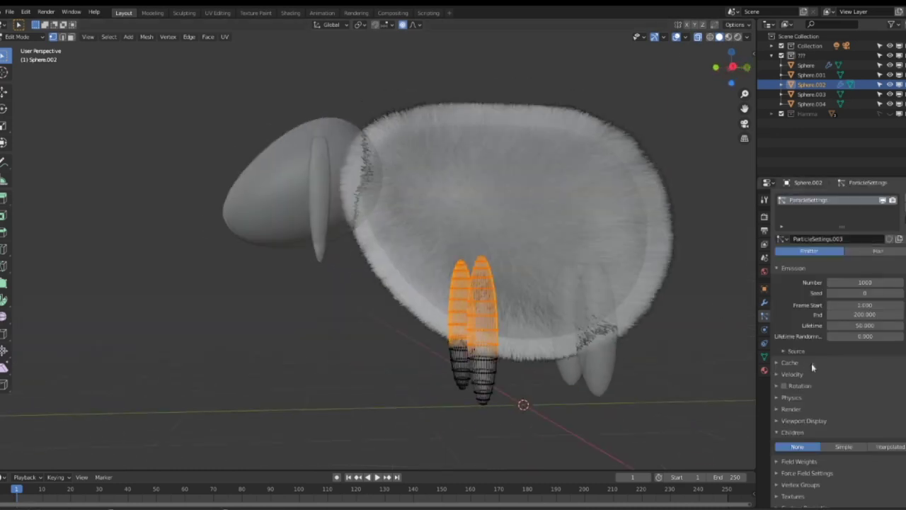
Create a named vertex group on the front legs and assign the selected upper vertices to it.
{"action": "left_click", "coordinate": [765, 357]}
{"action": "left_click", "coordinate": [903, 229]}
{"action": "key", "text": "Return"}
{"action": "left_click", "coordinate": [791, 287]}
Make the front legs' particle system hair with Simple children and return to object mode.
{"action": "left_click", "coordinate": [765, 316]}
{"action": "left_click", "coordinate": [879, 251]}
{"action": "left_click", "coordinate": [845, 399]}
{"action": "scroll", "coordinate": [848, 398], "scroll_direction": "down", "scroll_amount": 4}
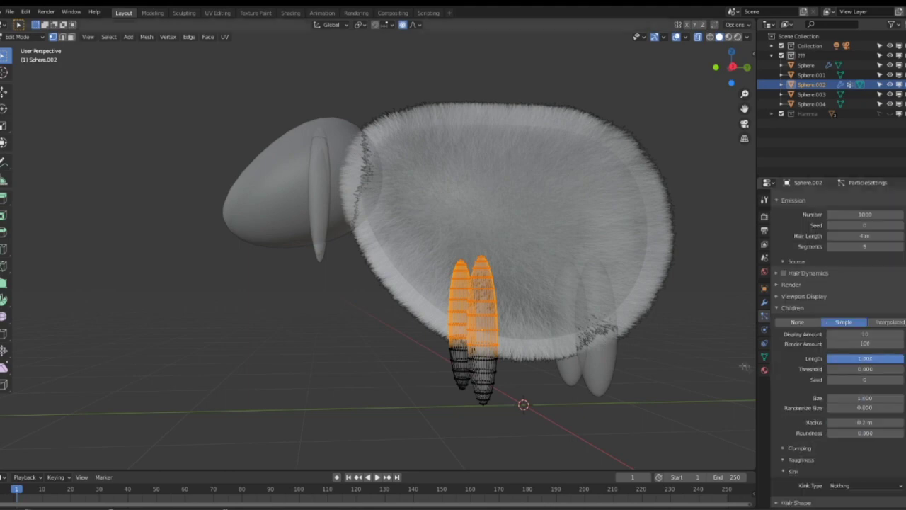
{"action": "key", "text": "Tab"}
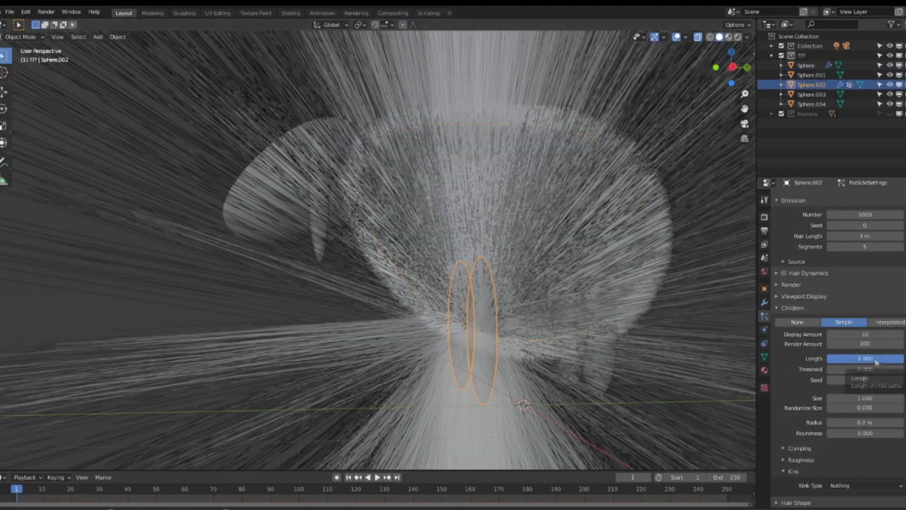
Set the leg hair's child length to 0.42 and its hair length to 0.4 m.
{"action": "left_click_drag", "start_coordinate": [875, 362], "coordinate": [831, 364]}
{"action": "scroll", "coordinate": [842, 304], "scroll_direction": "up", "scroll_amount": 2}
{"action": "key", "text": "Return"}
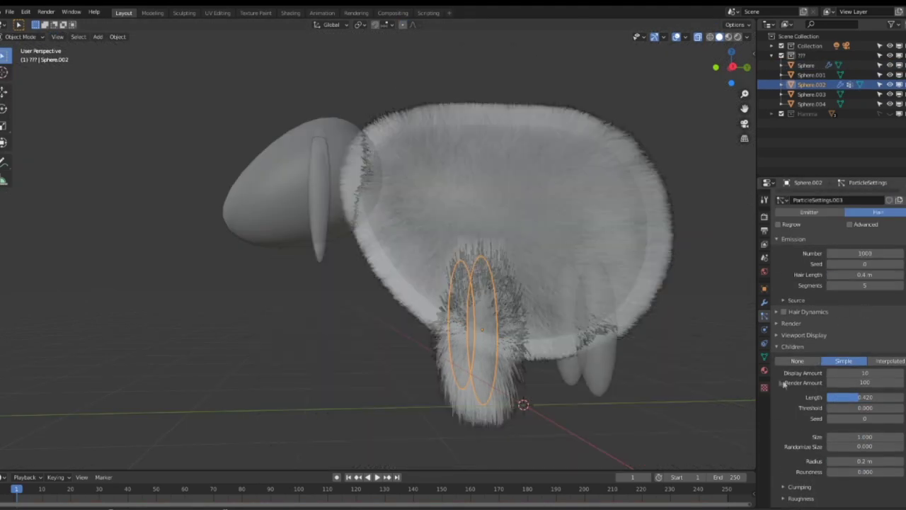
Limit the leg hair's density to the vertex group of the upper legs.
{"action": "scroll", "coordinate": [794, 343], "scroll_direction": "down", "scroll_amount": 5}
{"action": "scroll", "coordinate": [782, 354], "scroll_direction": "up", "scroll_amount": 5}
{"action": "scroll", "coordinate": [779, 309], "scroll_direction": "down", "scroll_amount": 5}
{"action": "left_click", "coordinate": [777, 483]}
{"action": "scroll", "coordinate": [808, 457], "scroll_direction": "down", "scroll_amount": 5}
{"action": "left_click", "coordinate": [845, 401]}
{"action": "left_click", "coordinate": [845, 414]}
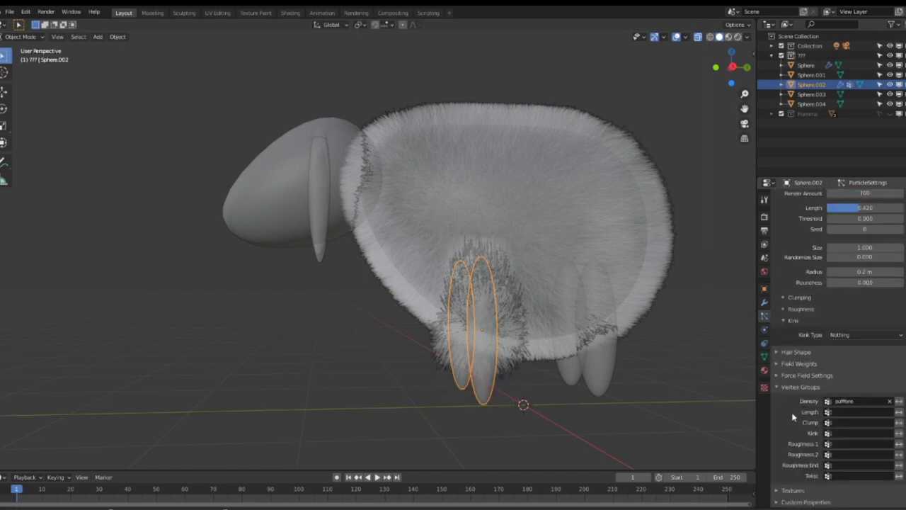
Set the leg hair's kink type to Curl and its child length to 0.134, with X-ray turned off.
{"action": "scroll", "coordinate": [793, 419], "scroll_direction": "up", "scroll_amount": 5}
{"action": "left_click", "coordinate": [837, 427]}
{"action": "left_click", "coordinate": [839, 448]}
{"action": "left_click", "coordinate": [697, 37]}
{"action": "middle_click_drag", "start_coordinate": [667, 375], "coordinate": [662, 358]}
{"action": "left_click_drag", "start_coordinate": [860, 300], "coordinate": [837, 300]}
{"action": "left_click_drag", "start_coordinate": [731, 52], "coordinate": [727, 69]}
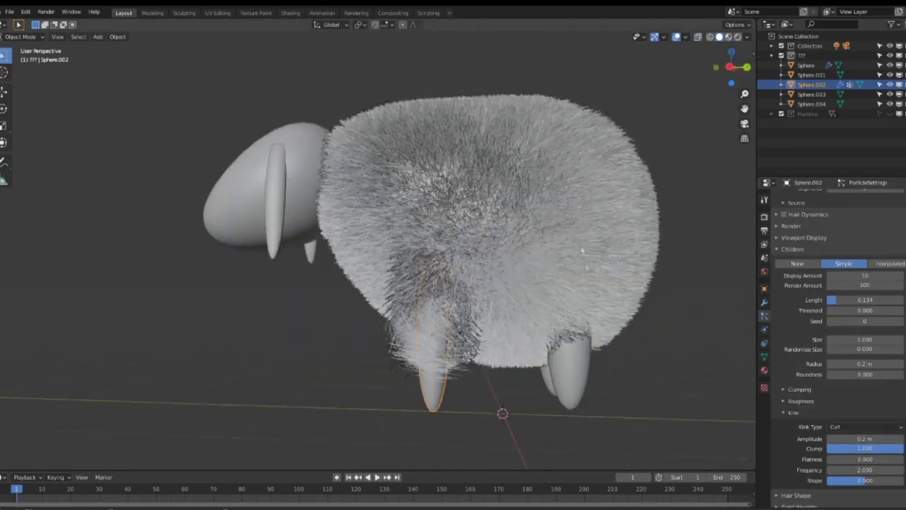
Compare the curl settings of the body and front legs, trying kink amplitudes of 0.04 m and 0.2 m.
{"action": "left_click", "coordinate": [574, 365]}
{"action": "left_click", "coordinate": [428, 366]}
{"action": "scroll", "coordinate": [801, 368], "scroll_direction": "down", "scroll_amount": 5}
{"action": "left_click", "coordinate": [608, 283]}
{"action": "scroll", "coordinate": [803, 353], "scroll_direction": "down", "scroll_amount": 3}
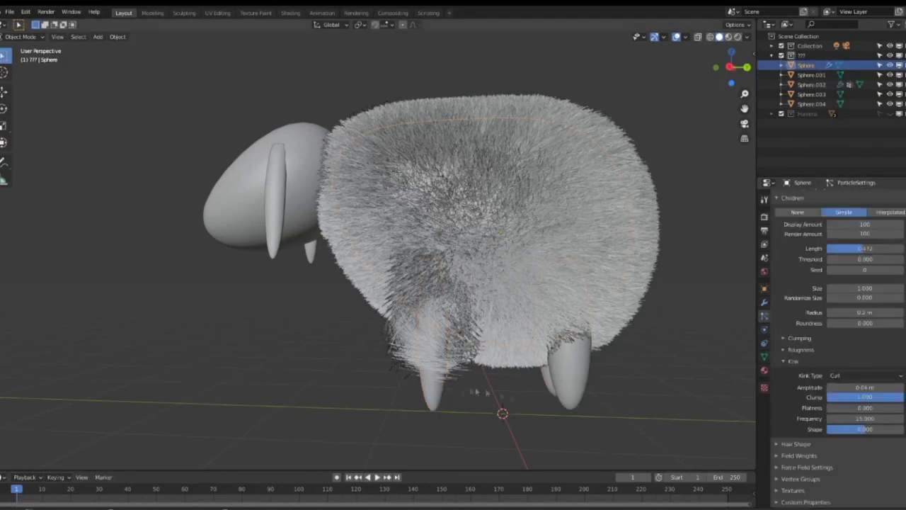
{"action": "left_click", "coordinate": [432, 378]}
{"action": "left_click", "coordinate": [864, 387]}
{"action": "type", "text": "0.04"}
{"action": "key", "text": "Return"}
{"action": "key", "text": "Return"}
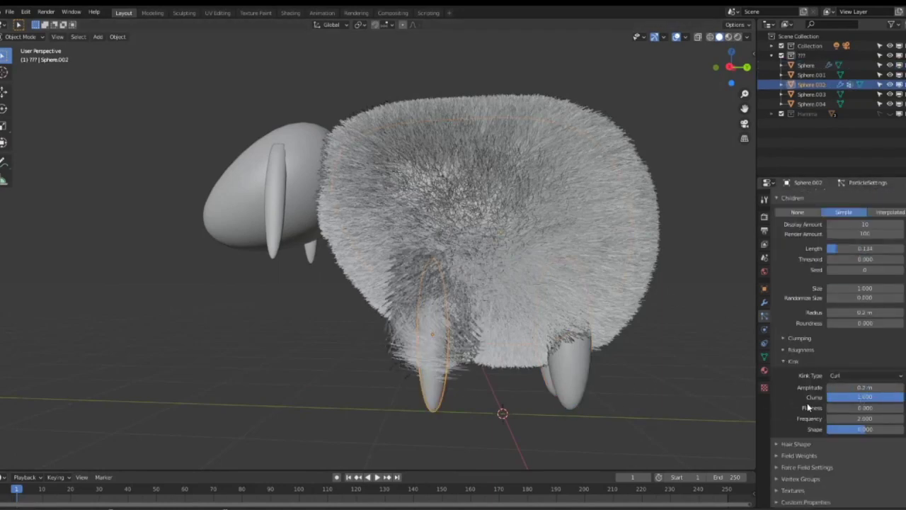
{"action": "left_click", "coordinate": [632, 294]}
{"action": "left_click", "coordinate": [862, 387]}
{"action": "type", "text": ".2"}
{"action": "key", "text": "Return"}
{"action": "mouse_move", "coordinate": [642, 278]}
{"action": "middle_mouse_down"}
{"action": "mouse_move", "coordinate": [675, 282]}
{"action": "mouse_move", "coordinate": [657, 275]}
{"action": "middle_mouse_up"}
Set the leg hair's endpoint roughness to 0.97 and its random roughness to 0.07.
{"action": "left_click", "coordinate": [419, 368]}
{"action": "left_click", "coordinate": [784, 350]}
{"action": "left_click", "coordinate": [864, 395]}
{"action": "type", "text": "0.97"}
{"action": "key", "text": "Return"}
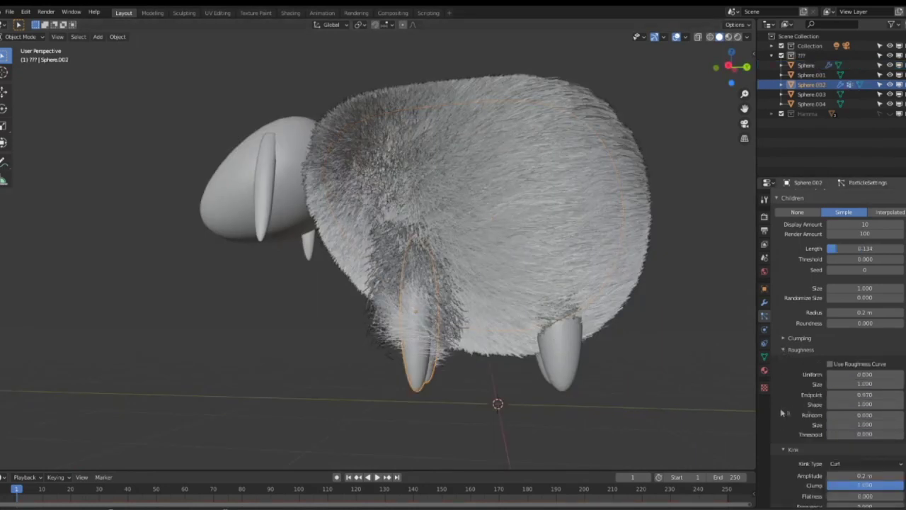
{"action": "key", "text": "Return"}
{"action": "left_click", "coordinate": [519, 217]}
{"action": "left_click", "coordinate": [418, 350]}
{"action": "left_click", "coordinate": [852, 415]}
{"action": "type", "text": ".07"}
{"action": "key", "text": "Return"}
Copy the front legs' modifiers to the rear legs.
{"action": "left_click", "coordinate": [497, 259]}
{"action": "left_click", "coordinate": [426, 348]}
{"action": "left_click", "coordinate": [500, 251]}
{"action": "left_click", "coordinate": [429, 347]}
{"action": "left_click", "coordinate": [503, 272]}
{"action": "left_click", "coordinate": [567, 346]}
{"action": "right_click", "coordinate": [570, 349]}
{"action": "left_click", "coordinate": [413, 360], "text": "shift"}
{"action": "key", "text": "ctrl+c"}
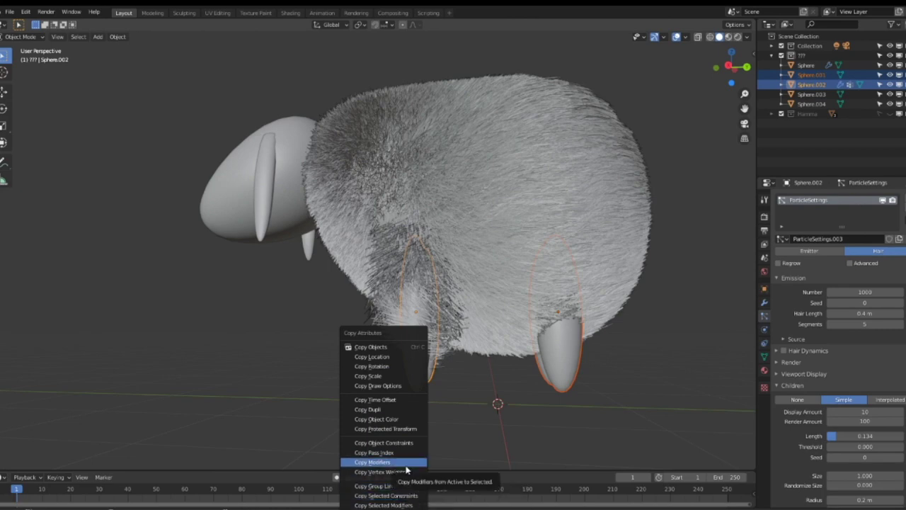
{"action": "left_click", "coordinate": [404, 463]}
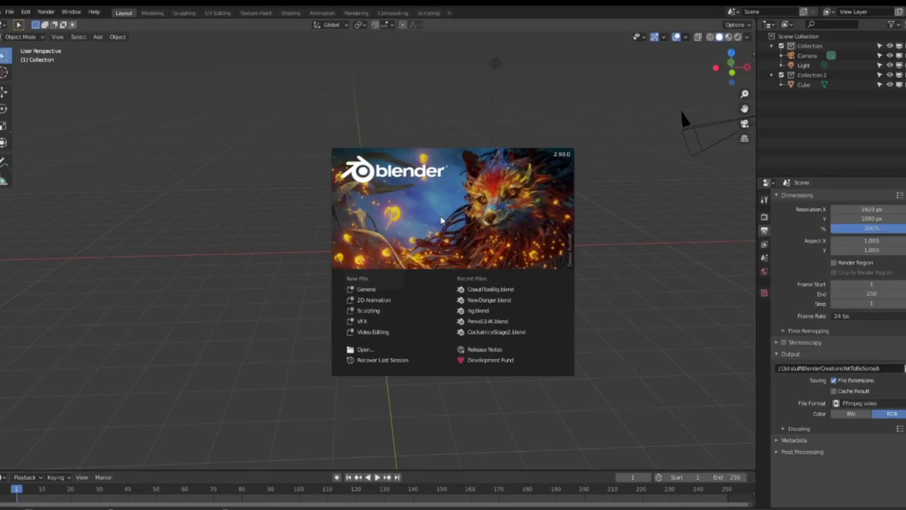
Dismiss the splash screen and delete the default cube from the new scene.
{"action": "left_click", "coordinate": [259, 259]}
{"action": "middle_click_drag", "start_coordinate": [259, 259], "coordinate": [432, 234]}
{"action": "left_click", "coordinate": [368, 251]}
{"action": "key", "text": "Delete"}
{"action": "left_click", "coordinate": [98, 37]}
{"action": "mouse_move", "coordinate": [111, 47]}
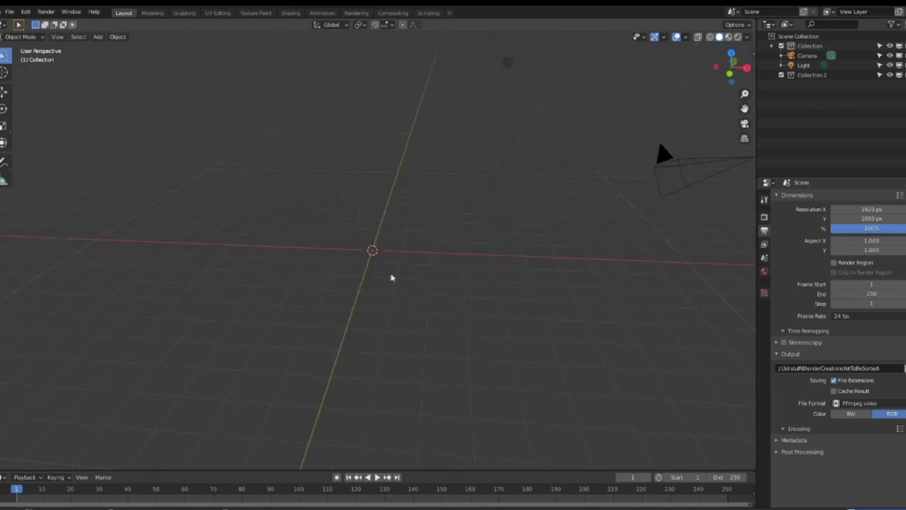
{"action": "left_click", "coordinate": [198, 78]}
{"action": "key", "text": "r"}
{"action": "left_click", "coordinate": [497, 257]}
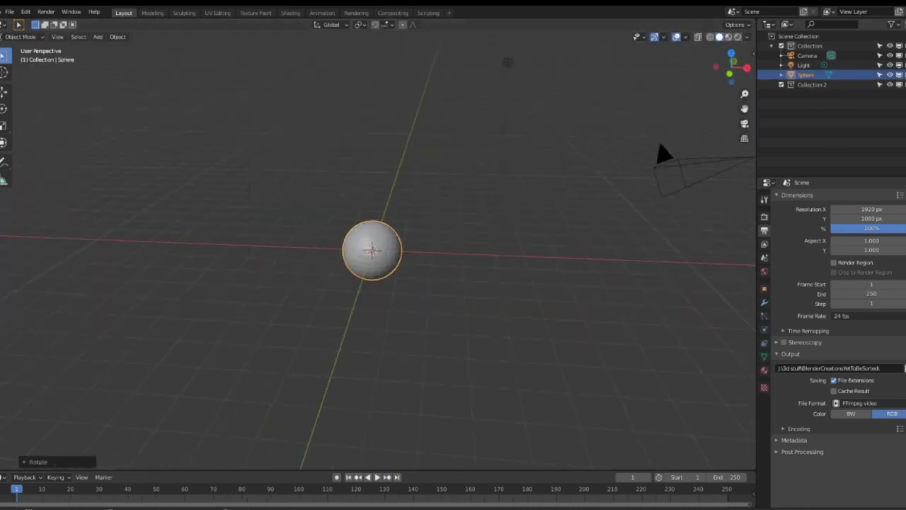
{"action": "left_click_drag", "start_coordinate": [806, 75], "coordinate": [811, 85]}
{"action": "scroll", "coordinate": [471, 211], "scroll_direction": "up", "scroll_amount": 7}
{"action": "middle_click_drag", "start_coordinate": [471, 210], "coordinate": [456, 182]}
{"action": "key", "text": "Tab"}
{"action": "left_click", "coordinate": [333, 254]}
{"action": "key", "text": "Tab"}
{"action": "key", "text": "Delete"}
{"action": "left_click", "coordinate": [98, 37]}
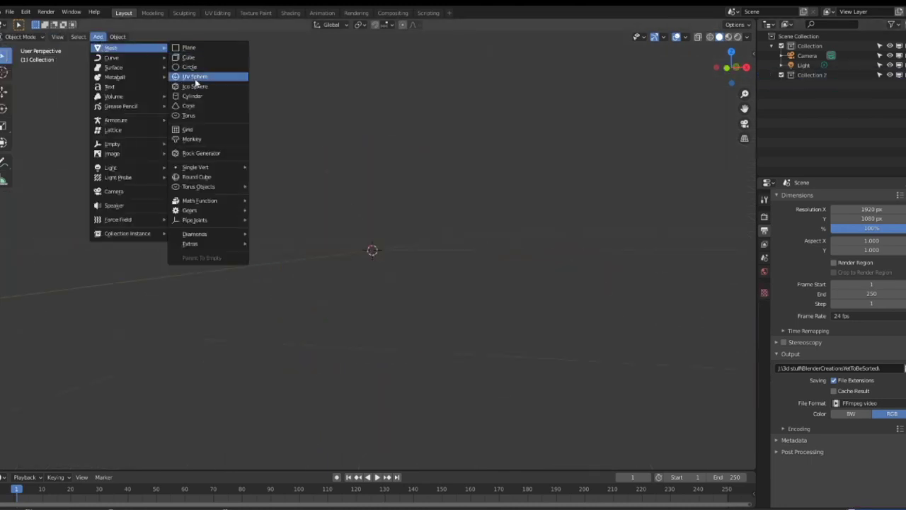
{"action": "left_click", "coordinate": [196, 80]}
{"action": "key", "text": "r"}
{"action": "key", "text": "x"}
{"action": "key", "text": "9"}
{"action": "key", "text": "0"}
{"action": "key", "text": "Return"}
{"action": "key", "text": "Delete"}
Add a UV sphere with 23 rings and rotate it 90° about the X axis.
{"action": "left_click", "coordinate": [97, 36]}
{"action": "left_click", "coordinate": [185, 80]}
{"action": "left_click", "coordinate": [190, 76]}
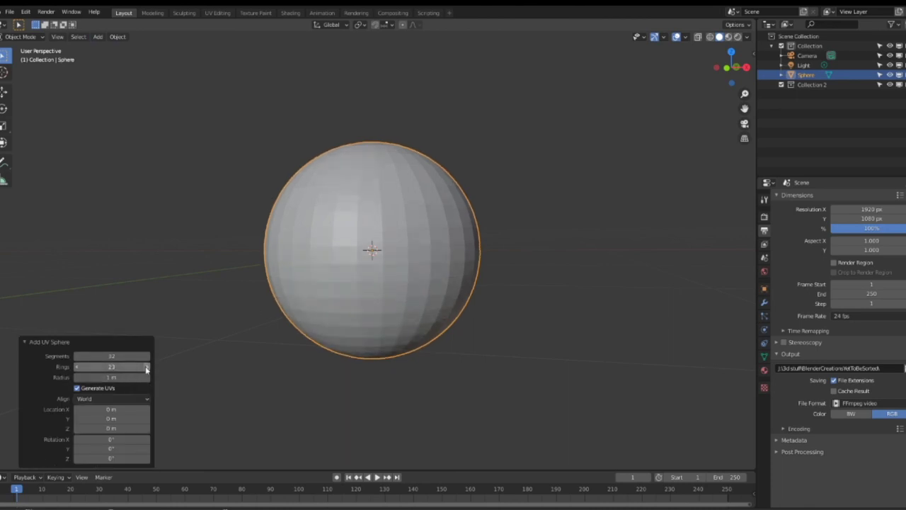
{"action": "key", "text": "r"}
{"action": "key", "text": "x"}
{"action": "key", "text": "9"}
{"action": "key", "text": "0"}
{"action": "key", "text": "Return"}
Select the vertices around the sphere's front pole in edit mode and turn on proportional editing.
{"action": "key", "text": "Tab"}
{"action": "left_click_drag", "start_coordinate": [314, 234], "coordinate": [351, 277]}
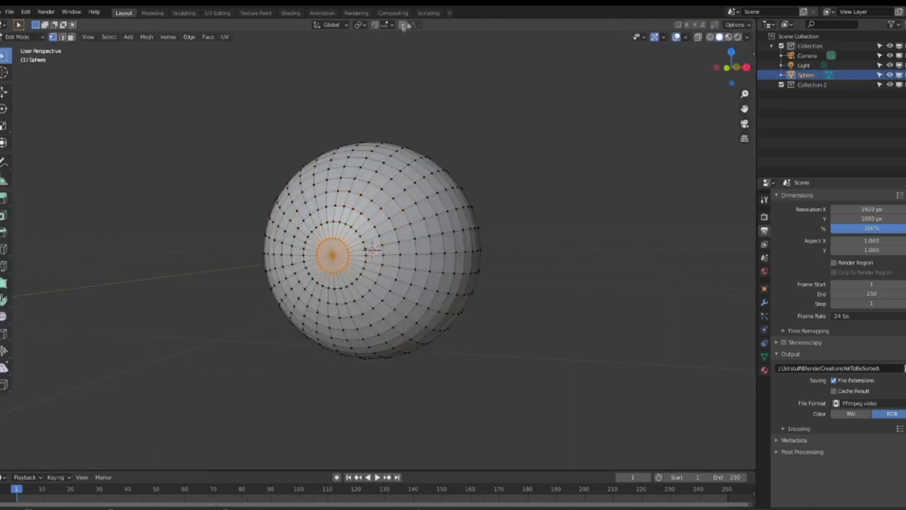
{"action": "left_click", "coordinate": [402, 25]}
Try moving the front pole vertices along the Y axis with proportional editing, and undo the move.
{"action": "key", "text": "g"}
{"action": "key", "text": "y"}
{"action": "scroll", "coordinate": [472, 288], "scroll_direction": "up", "scroll_amount": 14}
{"action": "left_click", "coordinate": [477, 289]}
{"action": "scroll", "coordinate": [461, 252], "scroll_direction": "up", "scroll_amount": 4}
{"action": "middle_click_drag", "start_coordinate": [435, 255], "coordinate": [376, 262]}
{"action": "scroll", "coordinate": [376, 262], "scroll_direction": "down", "scroll_amount": 2}
{"action": "key", "text": "ctrl+z"}
Push the front pole vertices into the sphere along the Y axis and delete them to open a hole.
{"action": "key", "text": "g"}
{"action": "key", "text": "y"}
{"action": "scroll", "coordinate": [392, 257], "scroll_direction": "down", "scroll_amount": 5}
{"action": "left_click", "coordinate": [402, 257]}
{"action": "key", "text": "x"}
{"action": "left_click", "coordinate": [311, 300]}
Turn off proportional editing and scale the hole's open edge loop up to about 1.6 times its size.
{"action": "left_click", "coordinate": [310, 245], "text": "alt"}
{"action": "key", "text": "s"}
{"action": "right_click", "coordinate": [361, 299]}
{"action": "key", "text": "o"}
{"action": "key", "text": "s"}
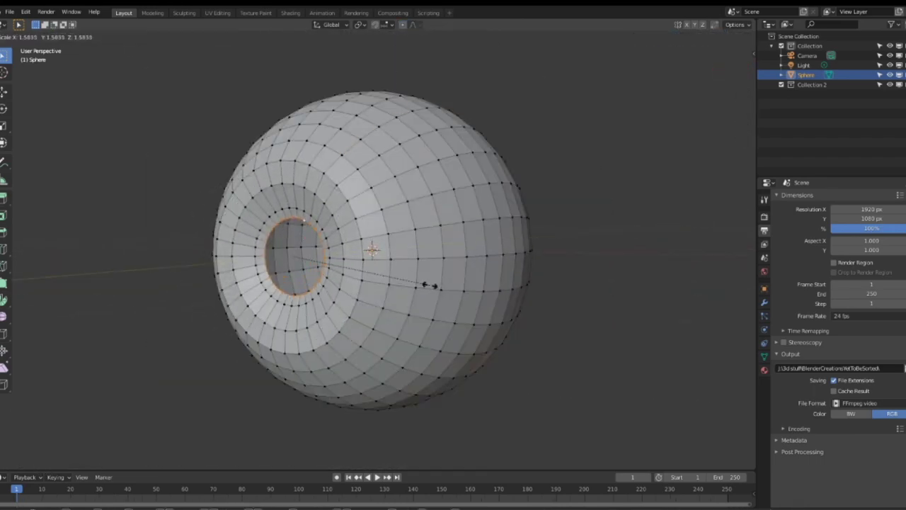
{"action": "left_click", "coordinate": [425, 285]}
Extrude the hole's edge loop along the Y axis, fill its end with a face, and inset that face.
{"action": "key", "text": "e"}
{"action": "key", "text": "y"}
{"action": "left_click", "coordinate": [385, 291]}
{"action": "middle_click_drag", "start_coordinate": [386, 292], "coordinate": [413, 297]}
{"action": "key", "text": "f"}
{"action": "mouse_move", "coordinate": [397, 262]}
{"action": "middle_mouse_down"}
{"action": "mouse_move", "coordinate": [400, 253]}
{"action": "mouse_move", "coordinate": [413, 281]}
{"action": "middle_mouse_up"}
{"action": "key", "text": "i"}
{"action": "left_click", "coordinate": [391, 254]}
Shade the sphere smooth and add a Subdivision Surface modifier to it.
{"action": "key", "text": "Tab"}
{"action": "right_click", "coordinate": [436, 276]}
{"action": "left_click", "coordinate": [437, 276]}
{"action": "left_click", "coordinate": [764, 302]}
{"action": "left_click", "coordinate": [810, 198]}
{"action": "left_click", "coordinate": [732, 361]}
Add one loop cut on the front face around the hole, slid outward at a factor of about 0.4.
{"action": "key", "text": "Tab"}
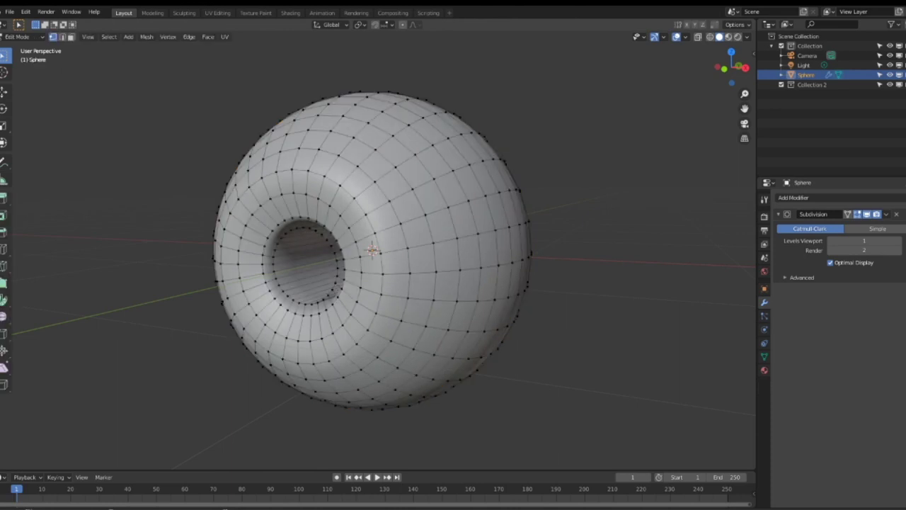
{"action": "scroll", "coordinate": [317, 192], "scroll_direction": "up", "scroll_amount": 2}
{"action": "left_click", "coordinate": [317, 175]}
{"action": "left_click", "coordinate": [322, 170]}
{"action": "key", "text": "ctrl+r"}
{"action": "left_click", "coordinate": [323, 177]}
{"action": "left_click", "coordinate": [324, 179]}
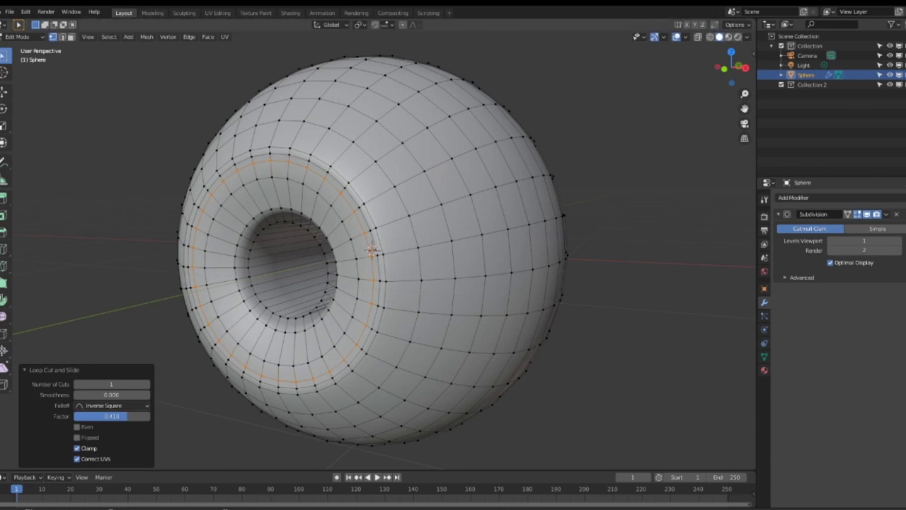
Slide the edge loop just outside the new cut along the surface by a factor of about 0.13.
{"action": "left_click", "coordinate": [296, 149], "text": "alt"}
{"action": "key", "text": "g"}
{"action": "key", "text": "g"}
{"action": "left_click", "coordinate": [363, 140]}
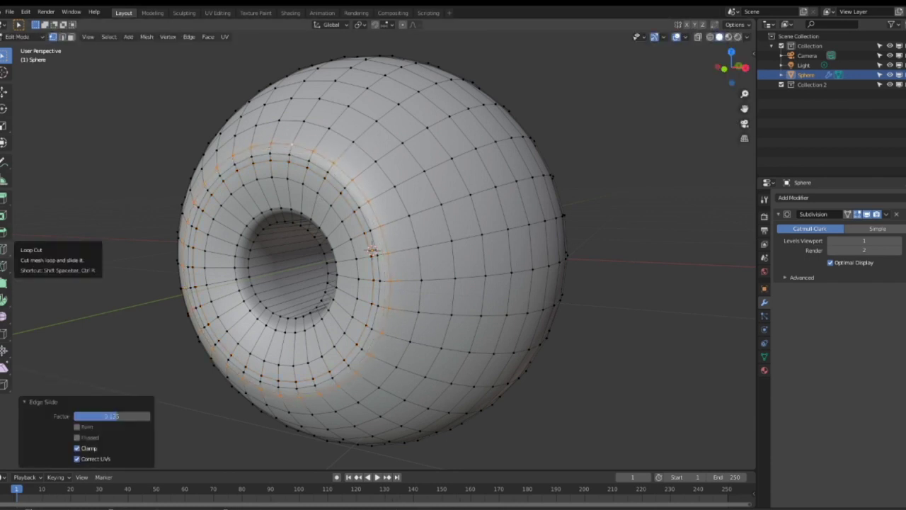
Try a centred loop cut around the hole's rim, and undo it.
{"action": "key", "text": "ctrl+r"}
{"action": "left_click", "coordinate": [331, 309]}
{"action": "right_click", "coordinate": [331, 309]}
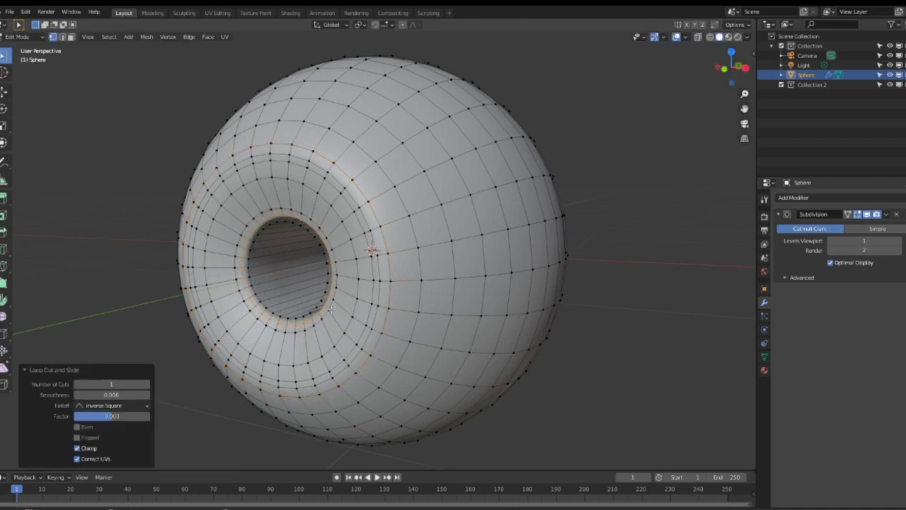
{"action": "key", "text": "ctrl+z"}
Add a loop cut at the hole's rim from a closer angle.
{"action": "middle_click_drag", "start_coordinate": [253, 277], "coordinate": [307, 249]}
{"action": "key", "text": "ctrl+r"}
{"action": "left_click", "coordinate": [239, 232]}
{"action": "left_click", "coordinate": [244, 235]}
Select the neighbouring edge loop at the hole's rim and shift it along the Y axis in two moves.
{"action": "scroll", "coordinate": [291, 271], "scroll_direction": "up", "scroll_amount": 4}
{"action": "left_click", "coordinate": [197, 121], "text": "alt"}
{"action": "key", "text": "g"}
{"action": "key", "text": "y"}
{"action": "left_click", "coordinate": [332, 236]}
{"action": "key", "text": "g"}
{"action": "key", "text": "y"}
{"action": "left_click", "coordinate": [261, 255]}
Switch to the UV Editing workspace for the sphere's mesh.
{"action": "scroll", "coordinate": [567, 332], "scroll_direction": "down", "scroll_amount": 4}
{"action": "middle_click_drag", "start_coordinate": [584, 334], "coordinate": [558, 344]}
{"action": "left_click", "coordinate": [558, 344]}
{"action": "middle_click_drag", "start_coordinate": [359, 312], "coordinate": [384, 316]}
{"action": "left_click", "coordinate": [218, 13]}
{"action": "scroll", "coordinate": [566, 269], "scroll_direction": "up", "scroll_amount": 9}
{"action": "middle_click_drag", "start_coordinate": [552, 283], "coordinate": [601, 258]}
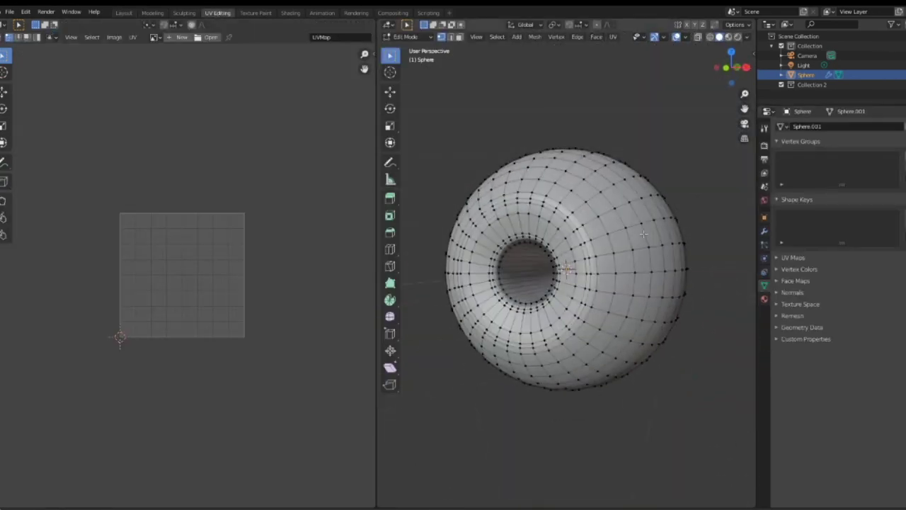
{"action": "scroll", "coordinate": [566, 269], "scroll_direction": "up", "scroll_amount": 3}
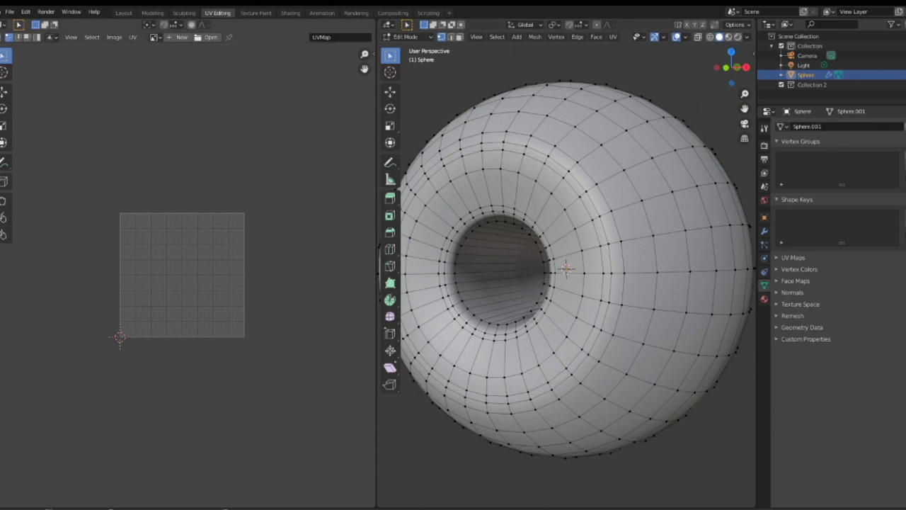
Cut an edge loop around the hole's rim and mark it as a seam.
{"action": "key", "text": "ctrl+r"}
{"action": "left_click", "coordinate": [454, 258]}
{"action": "left_click", "coordinate": [455, 256]}
{"action": "key", "text": "ctrl+e"}
{"action": "left_click", "coordinate": [451, 423]}
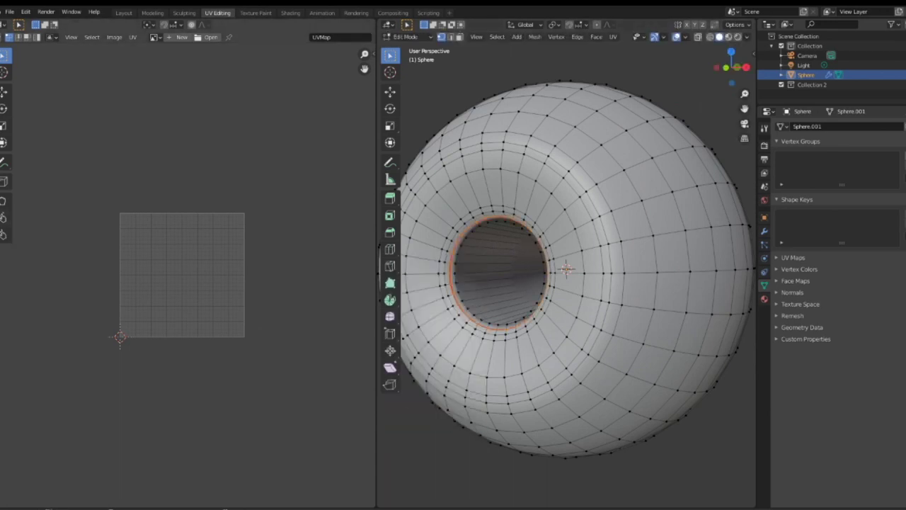
{"action": "scroll", "coordinate": [451, 423], "scroll_direction": "up", "scroll_amount": 2}
{"action": "middle_click_drag", "start_coordinate": [453, 421], "coordinate": [471, 263]}
{"action": "scroll", "coordinate": [508, 218], "scroll_direction": "down", "scroll_amount": 3}
{"action": "key", "text": "ctrl+e"}
{"action": "left_click", "coordinate": [523, 163]}
Select the vertical edge loop around the sphere's middle, between front and back halves, and mark it as a seam.
{"action": "middle_click_drag", "start_coordinate": [523, 163], "coordinate": [446, 167]}
{"action": "scroll", "coordinate": [555, 240], "scroll_direction": "down", "scroll_amount": 2}
{"action": "left_click", "coordinate": [554, 240], "text": "alt"}
{"action": "left_click", "coordinate": [554, 240], "text": "alt"}
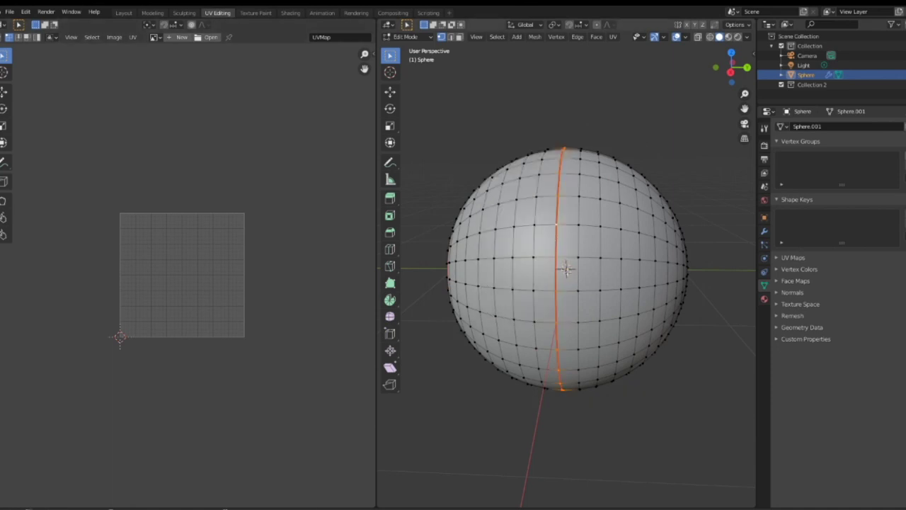
Select the whole mesh and unwrap it along the marked seams.
{"action": "left_click", "coordinate": [614, 36]}
{"action": "left_click", "coordinate": [629, 48]}
{"action": "key", "text": "a"}
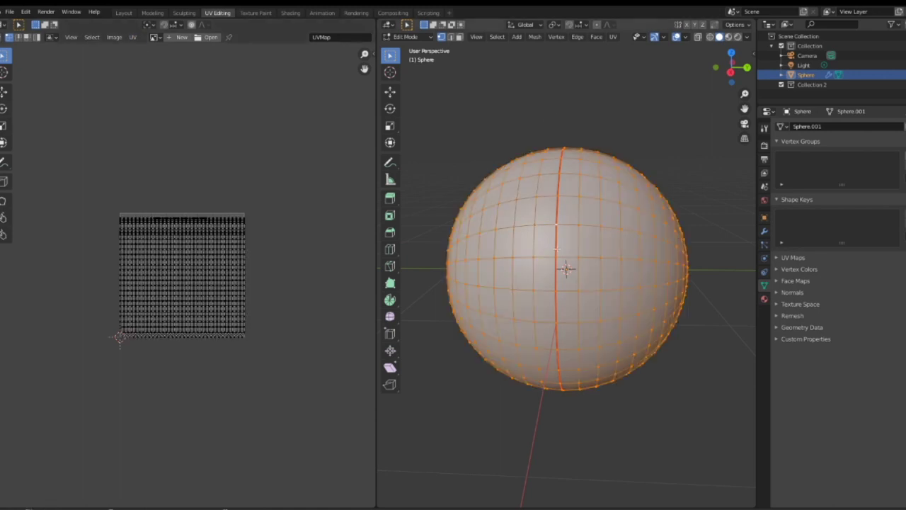
{"action": "key", "text": "u"}
{"action": "left_click", "coordinate": [558, 247]}
{"action": "scroll", "coordinate": [182, 274], "scroll_direction": "up", "scroll_amount": 4}
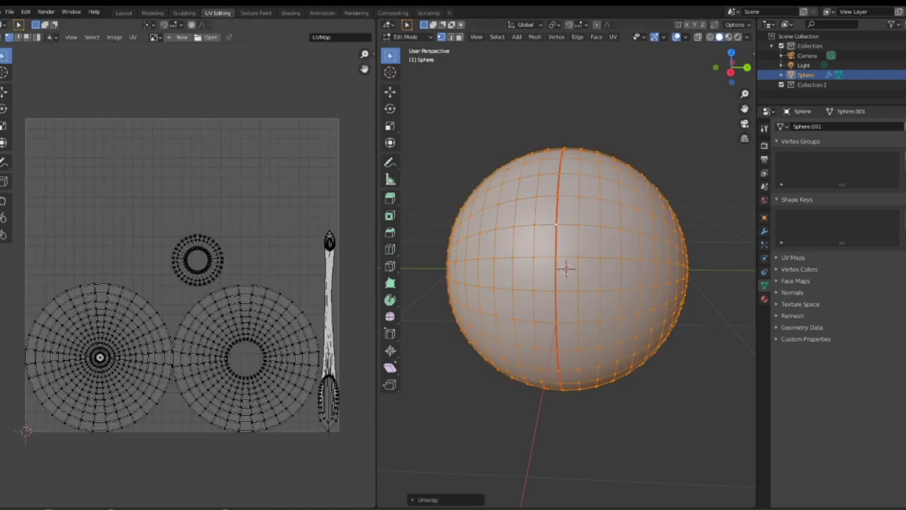
Scale down the long, narrow UV island and move it into the upper-right corner of the UV space.
{"action": "key", "text": "s"}
{"action": "left_click", "coordinate": [344, 300]}
{"action": "key", "text": "g"}
{"action": "left_click", "coordinate": [344, 157]}
Select the large circular UV island in the lower-left corner of the UV space.
{"action": "key", "text": "l"}
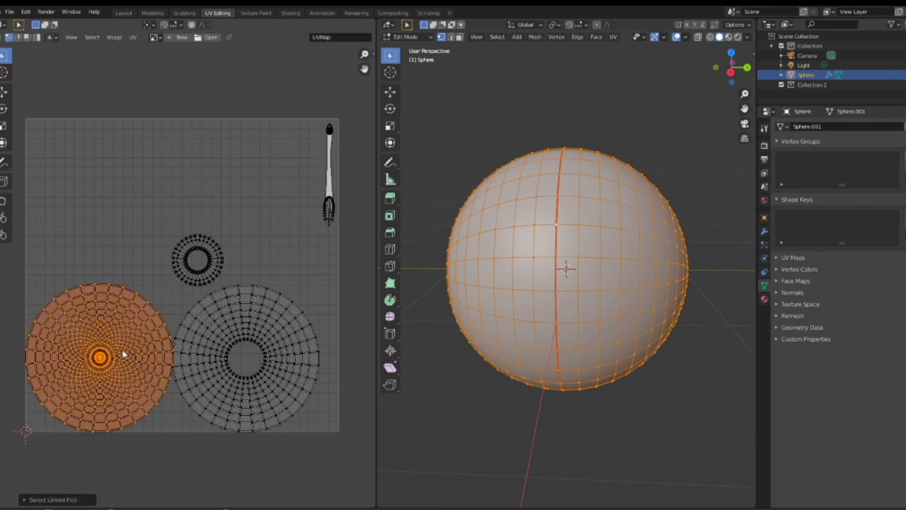